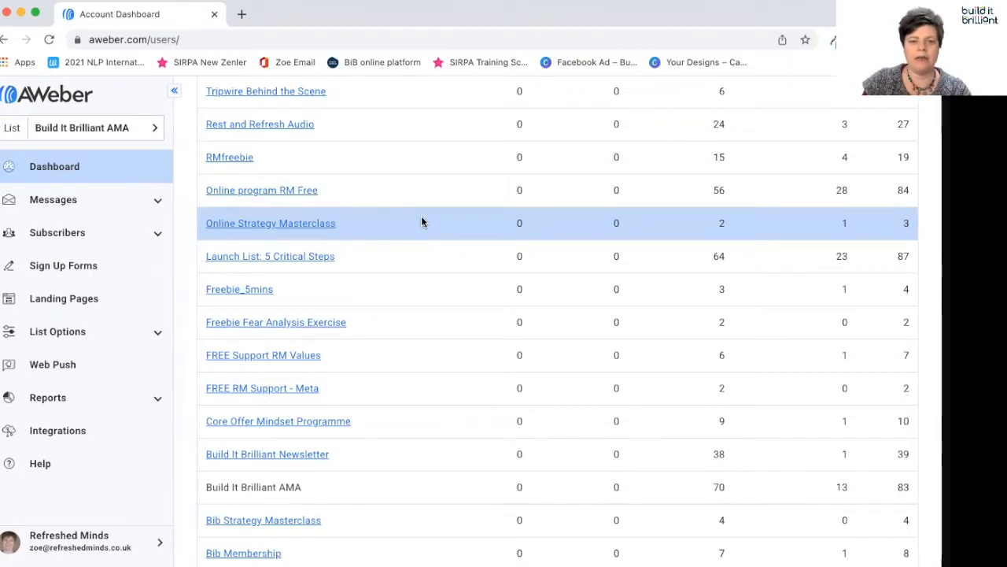
Open the AMA landing page of the Build It Brilliant AMA list for editing
scroll(415, 369, down, 1)
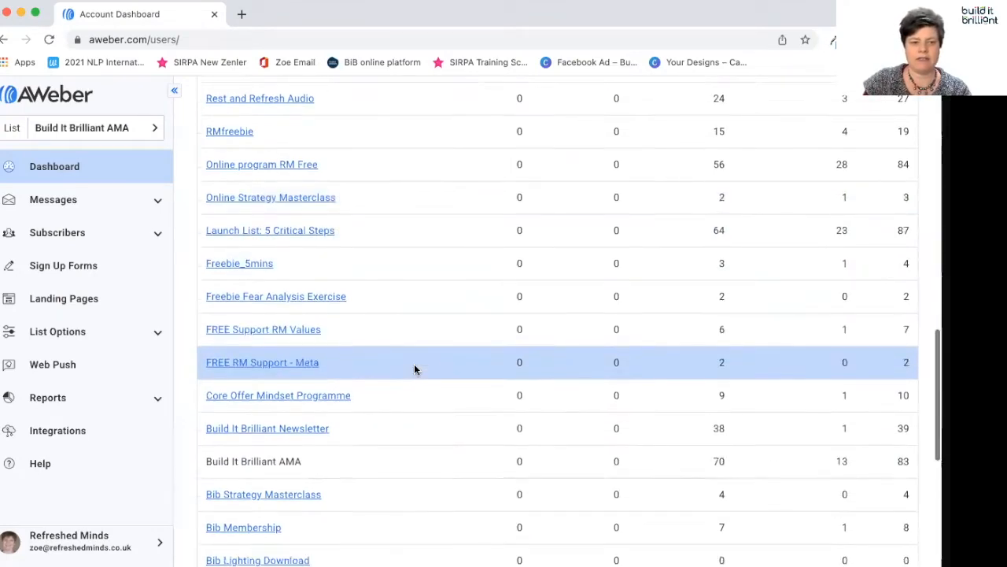
scroll(415, 369, down, 1)
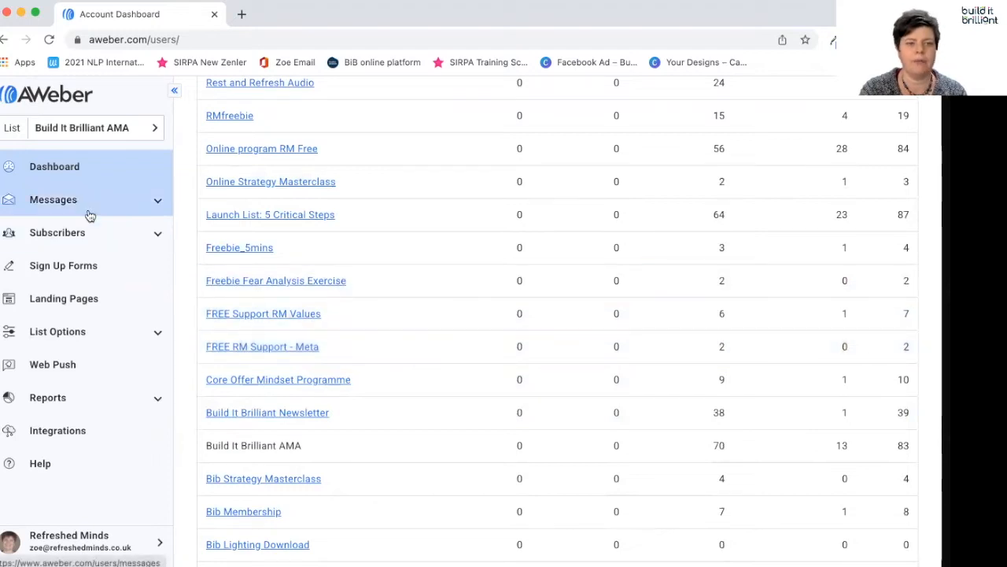
click(74, 303)
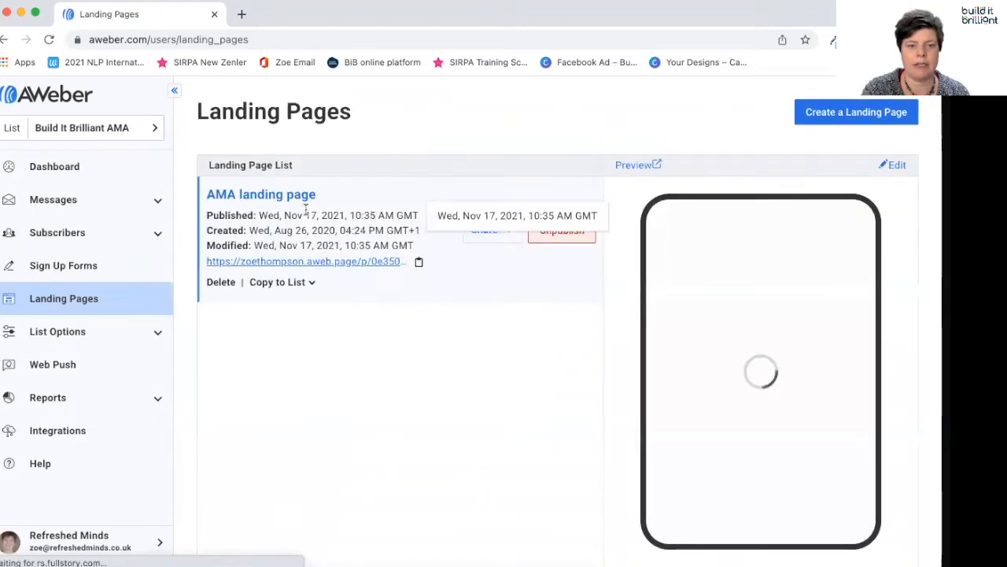
click(268, 195)
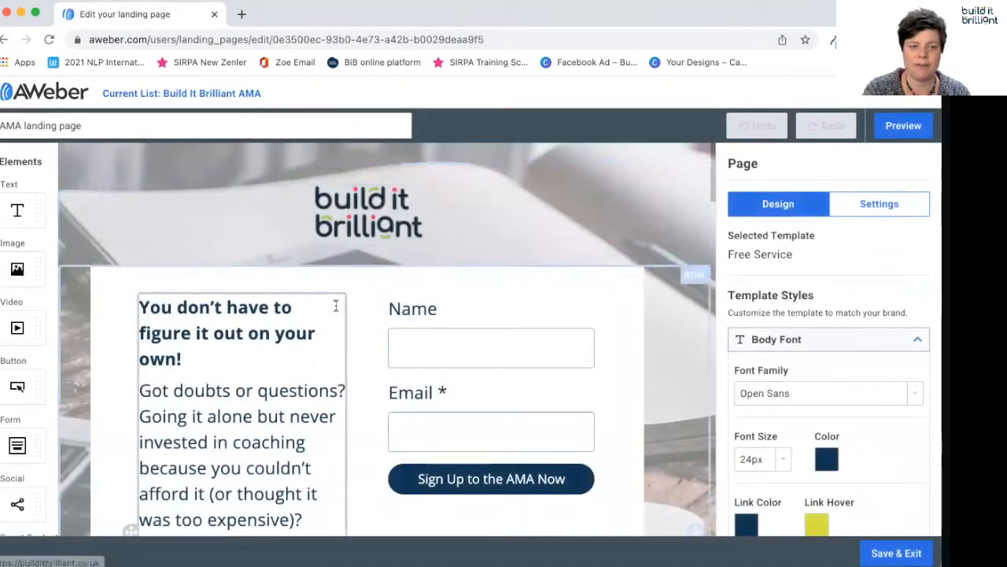
Select the sign-up form on the landing page and review its design settings, from fields and labels to layout
scroll(336, 305, down, 2)
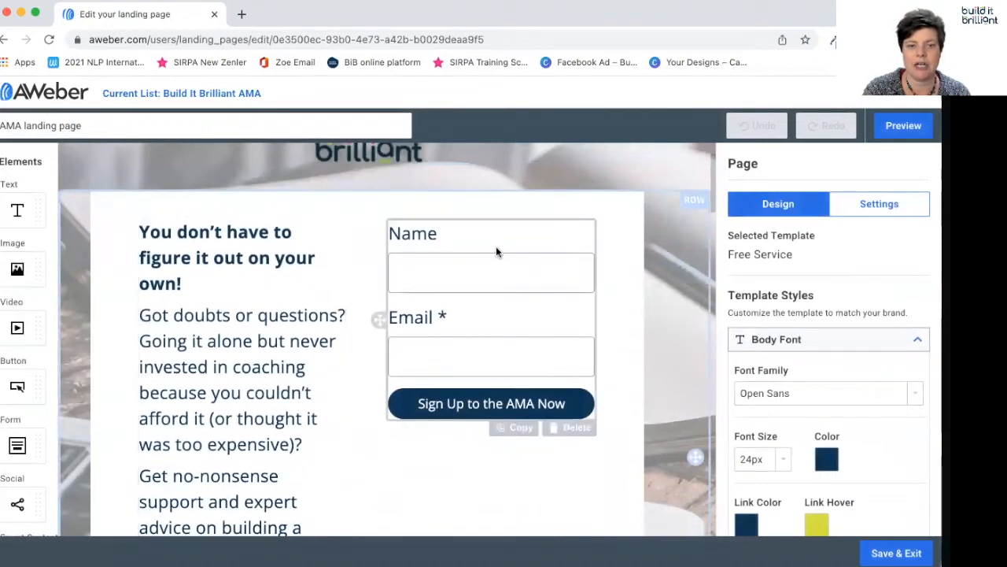
click(497, 245)
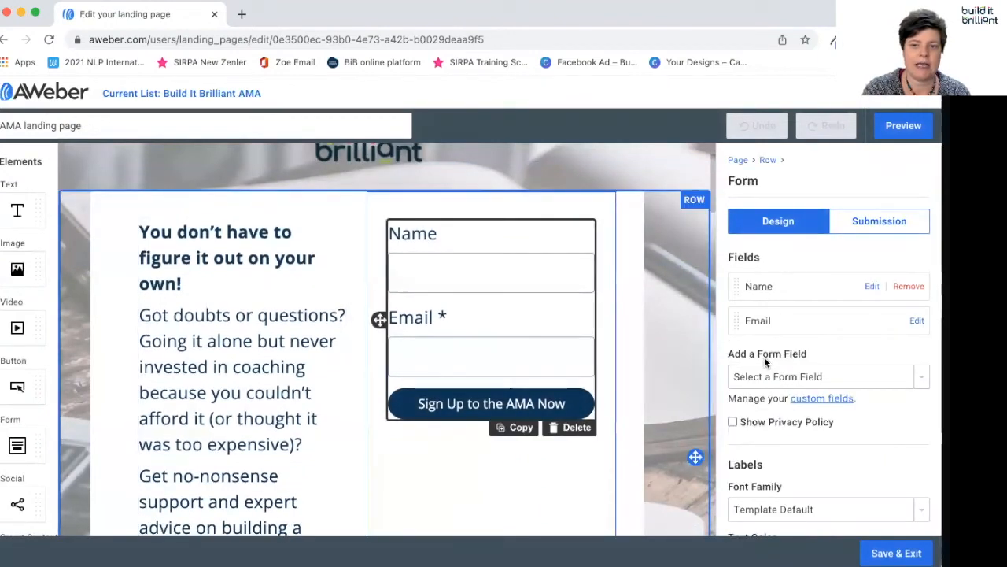
scroll(765, 358, down, 1)
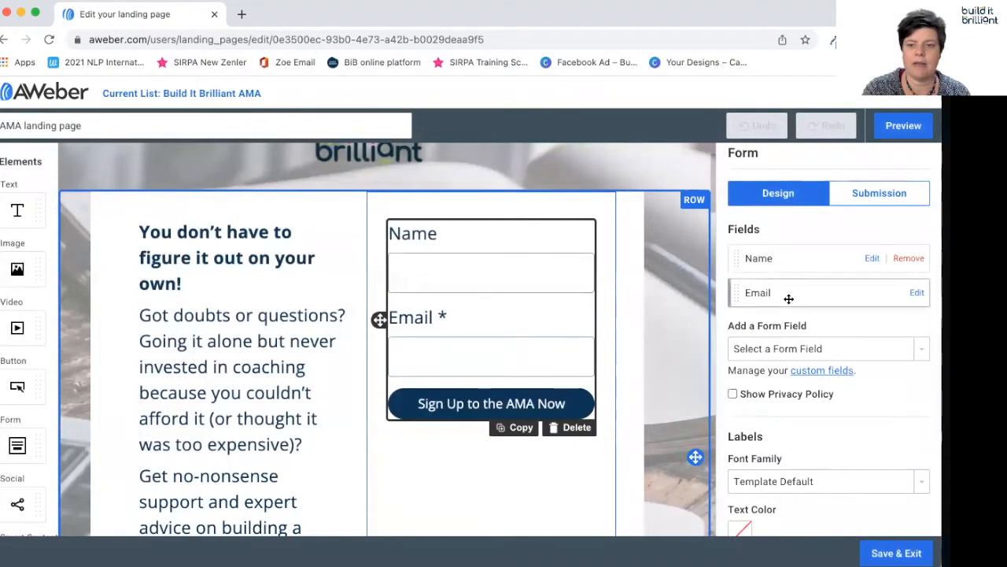
scroll(789, 298, down, 4)
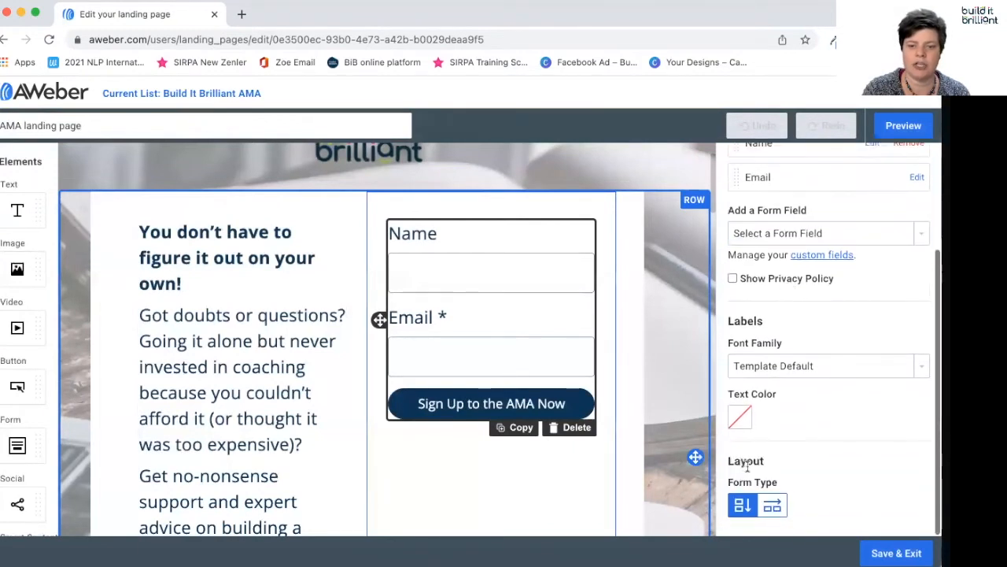
scroll(826, 283, up, 5)
Review the form's submission settings, including the thank you page and tags, and save and exit the landing page
click(888, 223)
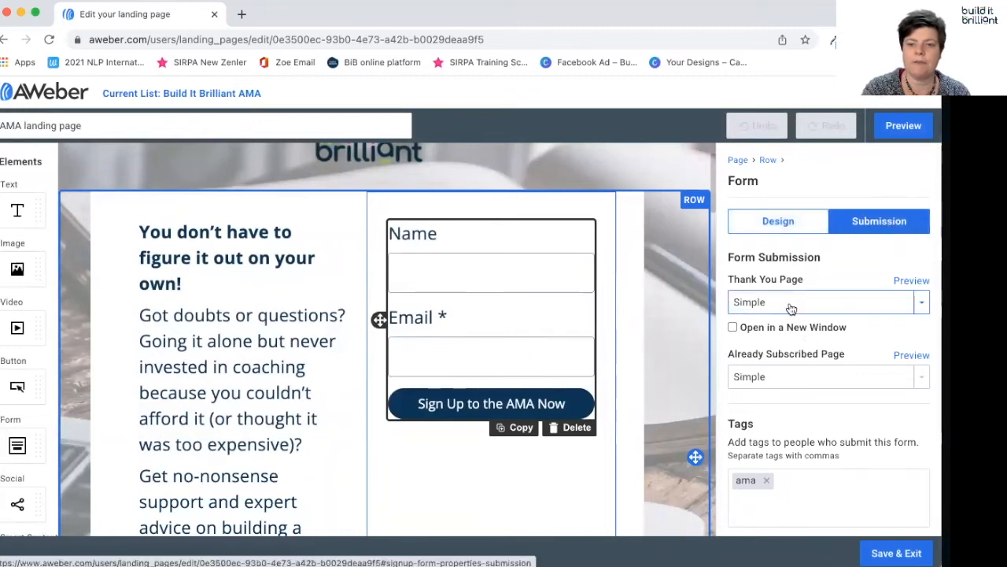
scroll(794, 402, down, 1)
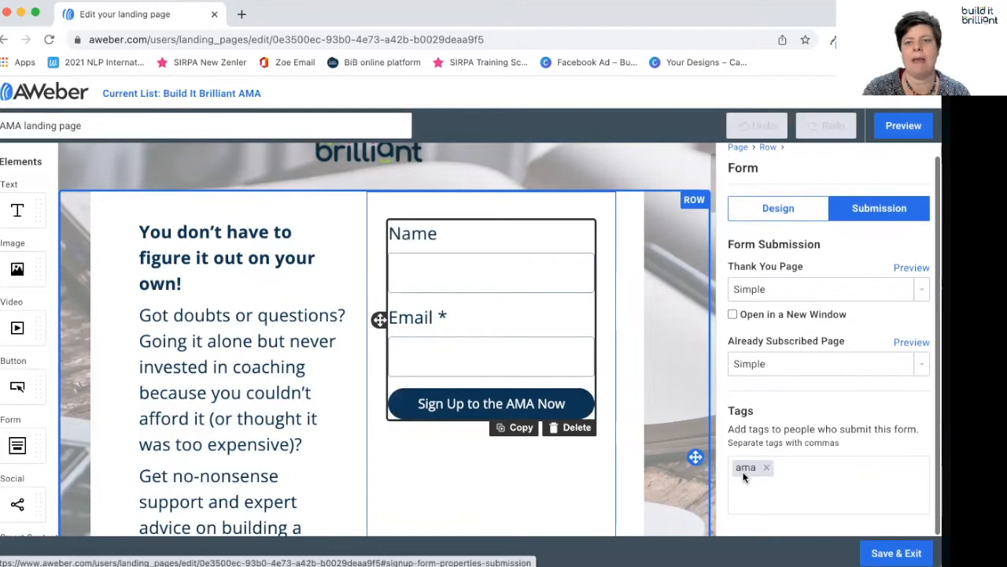
click(898, 552)
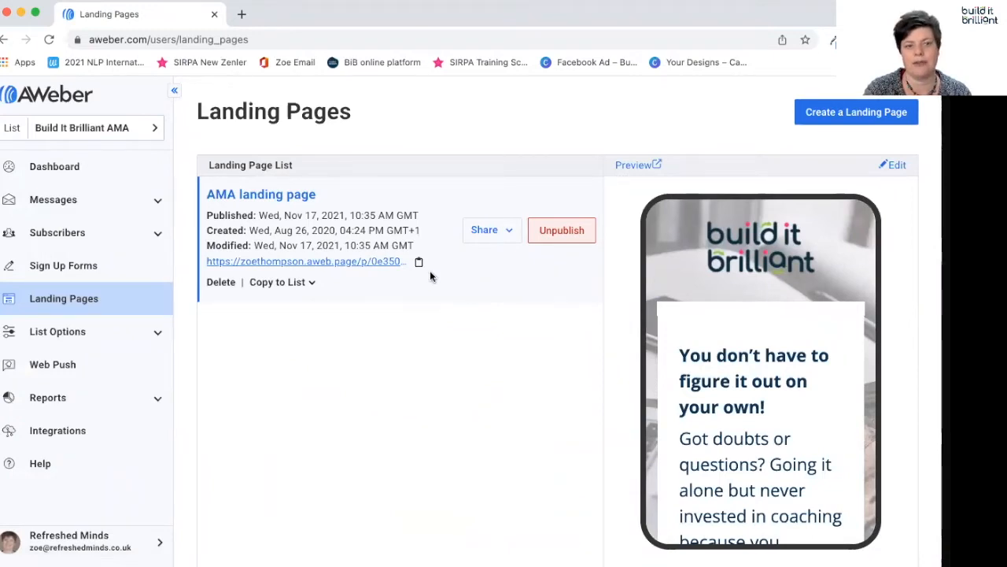
Open the AMA Sign up form for editing and examine its tags, template gallery and form design
click(60, 261)
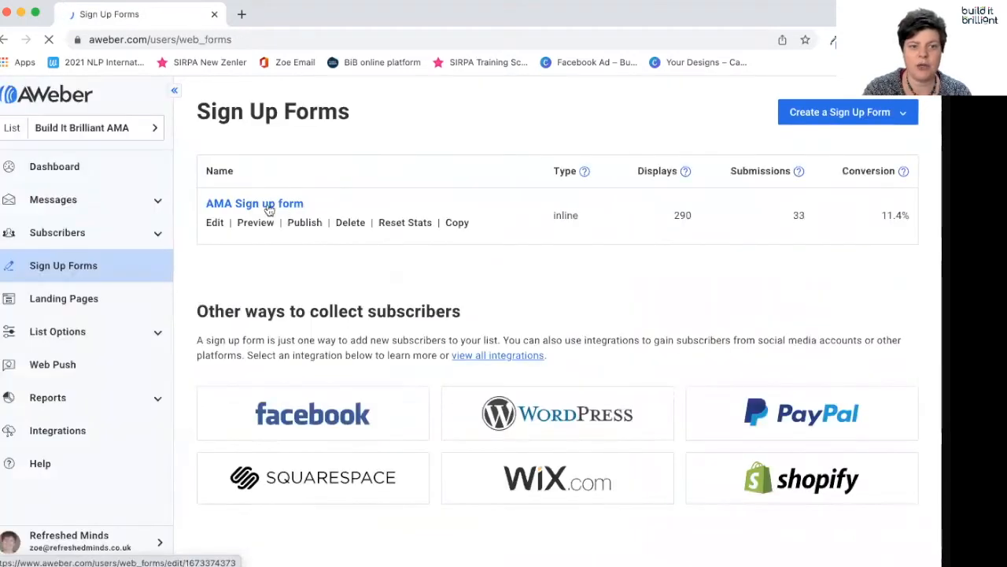
click(269, 210)
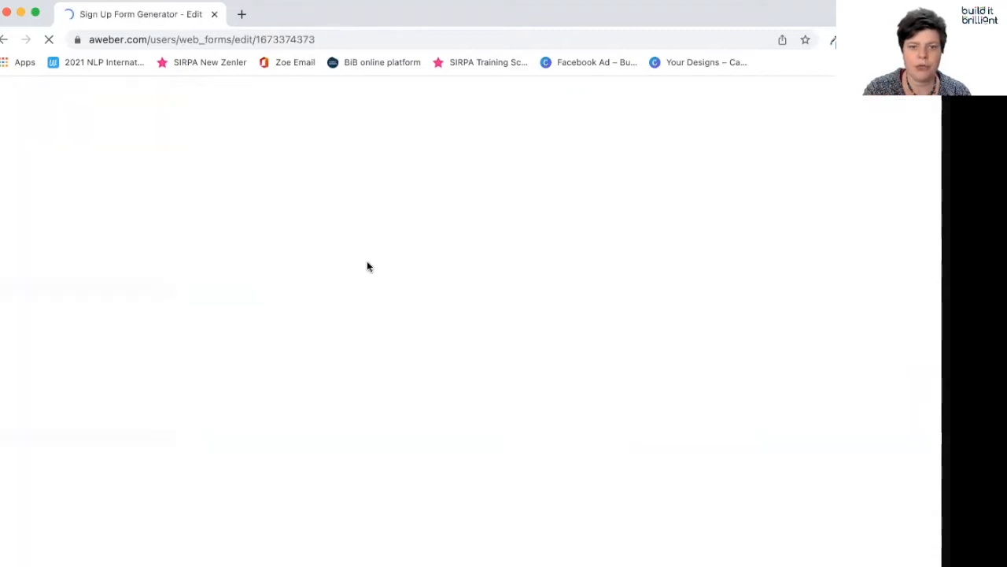
scroll(428, 339, down, 5)
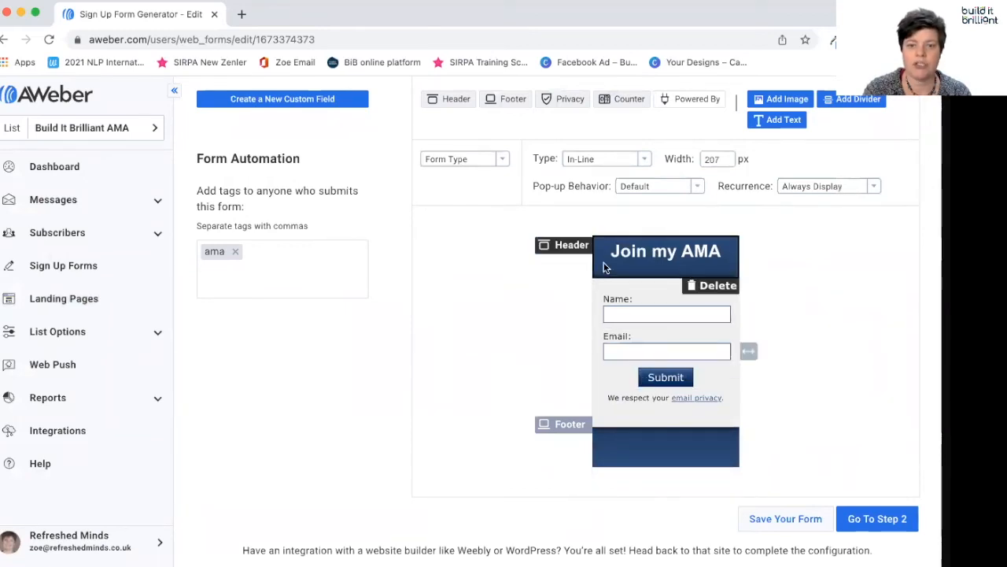
scroll(614, 264, up, 3)
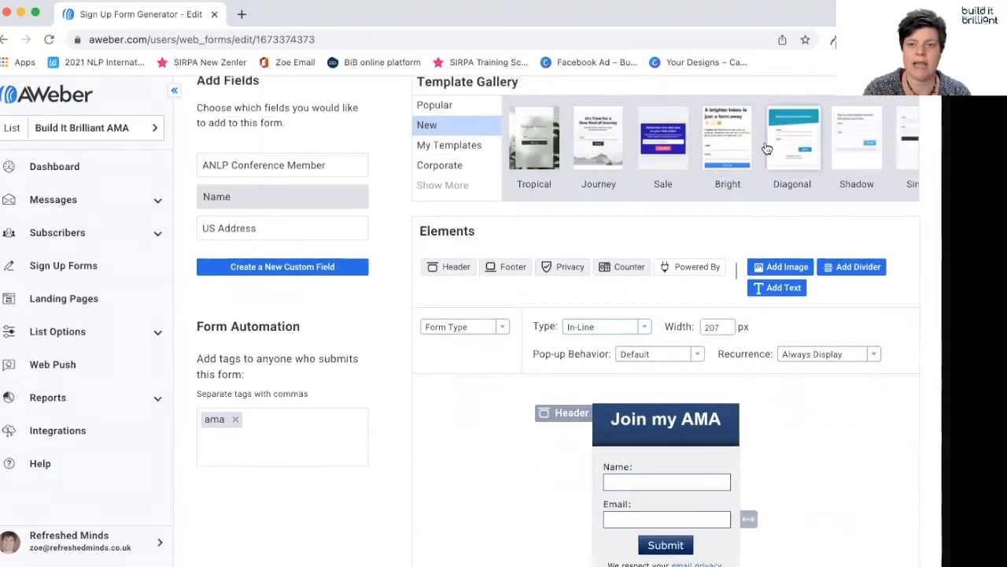
scroll(671, 245, down, 5)
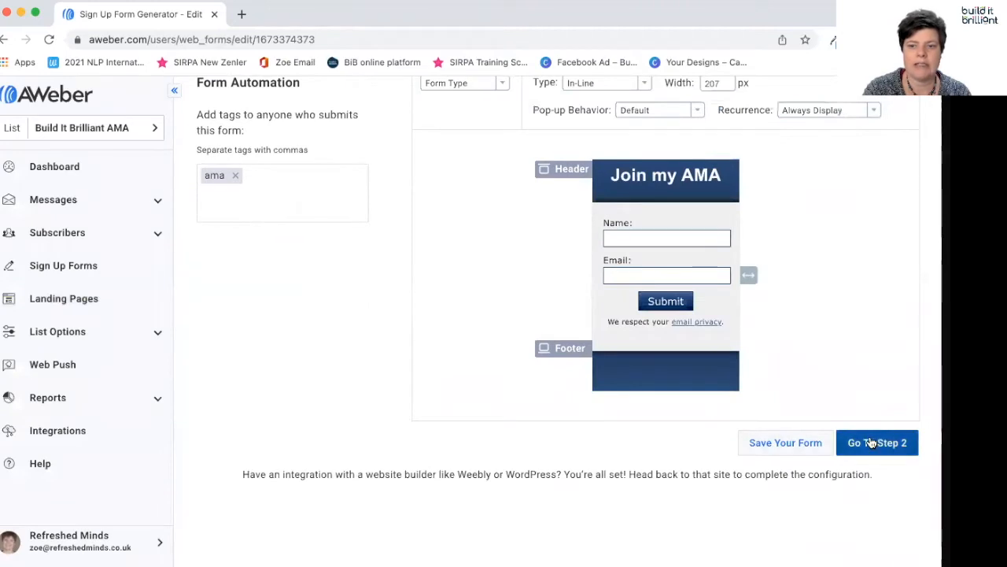
Advance through the form's settings to the publishing stage and choose to use the form as a landing page
click(872, 443)
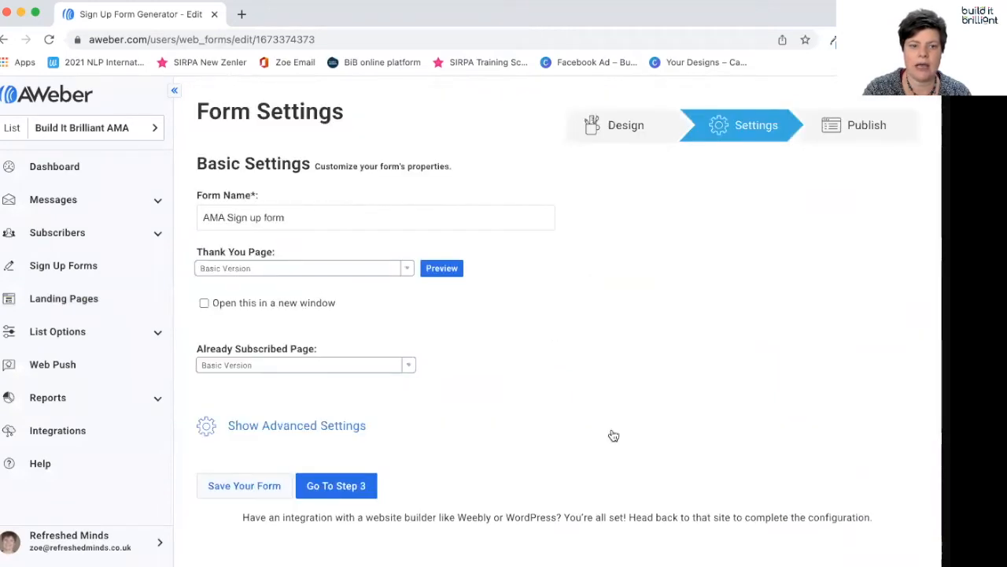
scroll(612, 434, down, 3)
click(315, 361)
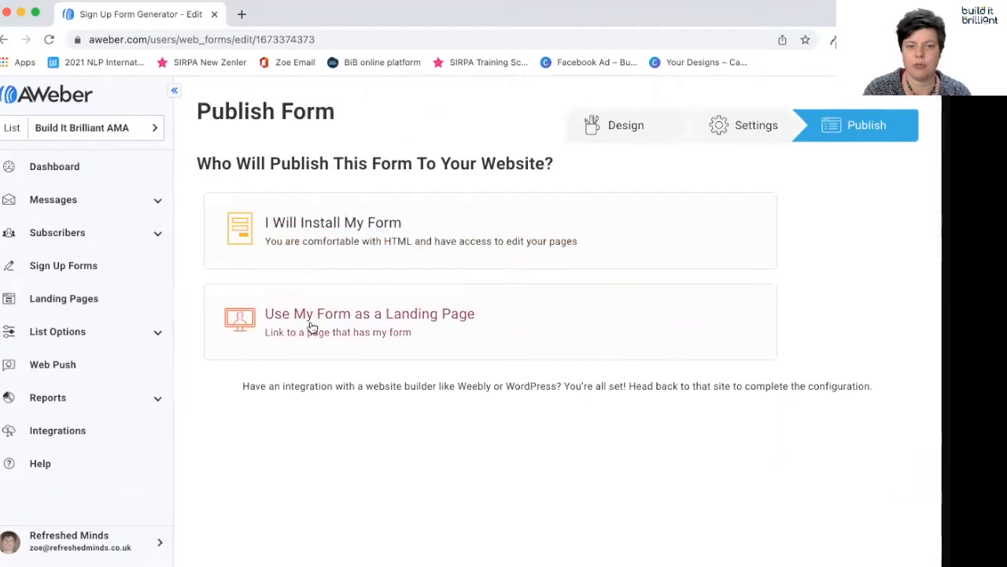
click(312, 327)
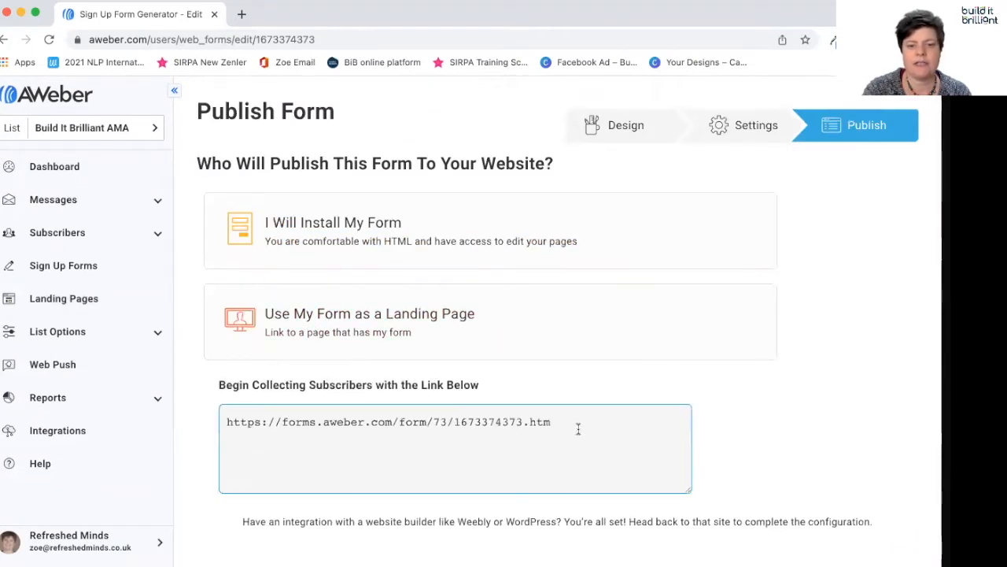
Copy the hosted form link, view the form in a new browser tab, and close that tab
drag(226, 422, 598, 431)
key(super+c)
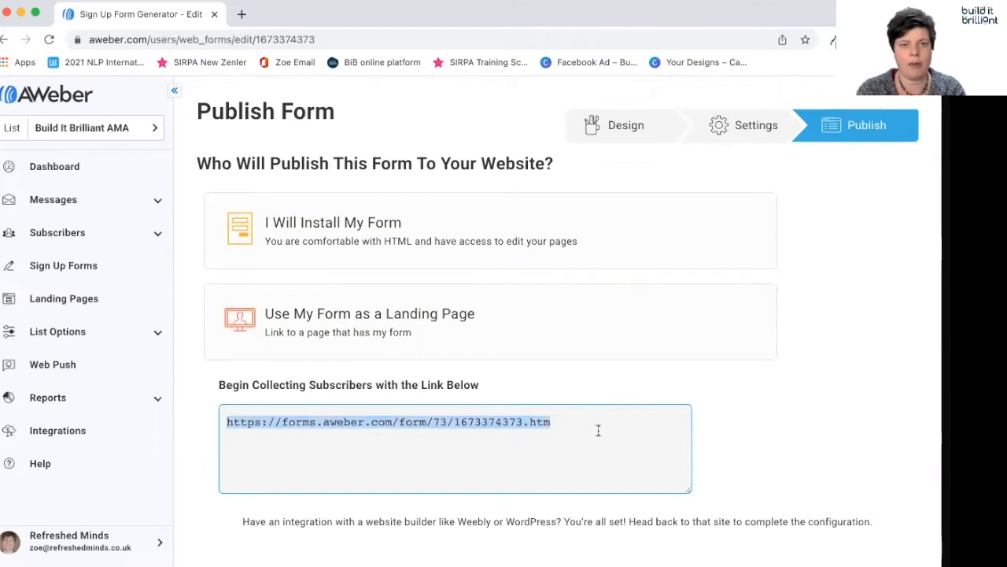
click(241, 14)
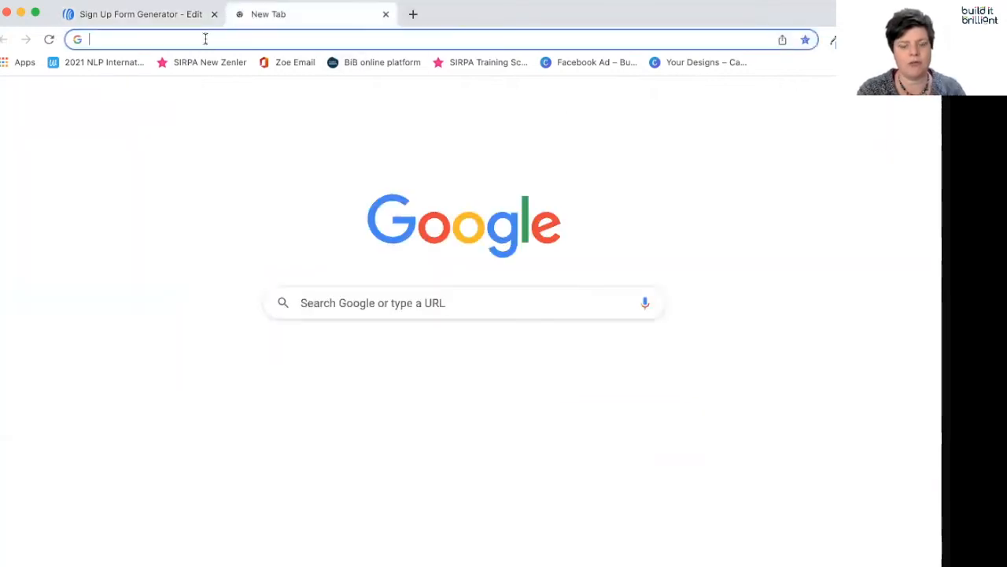
key(super+v)
key(Return)
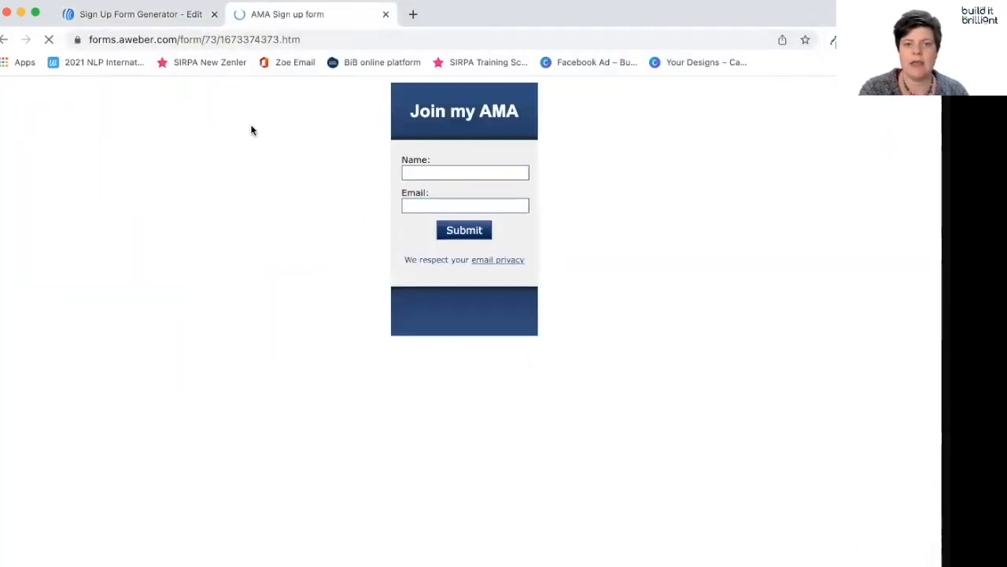
click(385, 15)
Choose to install the form yourself and select the whole JavaScript snippet
click(329, 239)
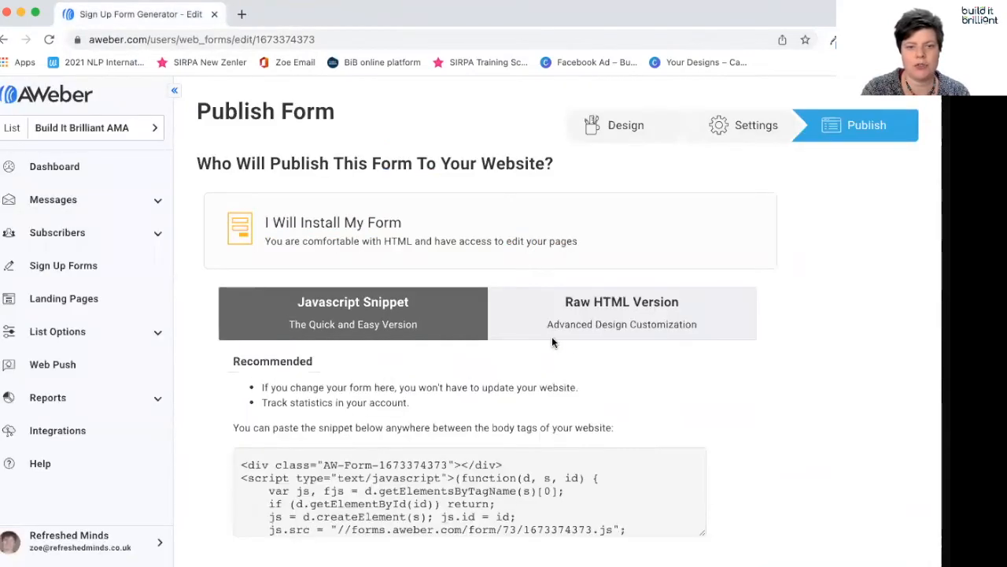
scroll(476, 447, down, 2)
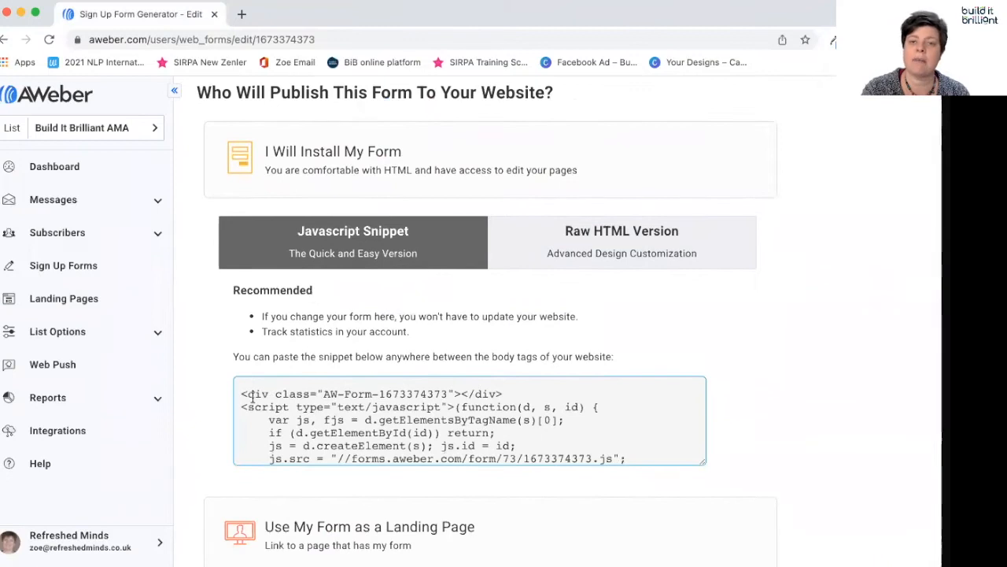
drag(242, 393, 468, 468)
scroll(393, 352, up, 2)
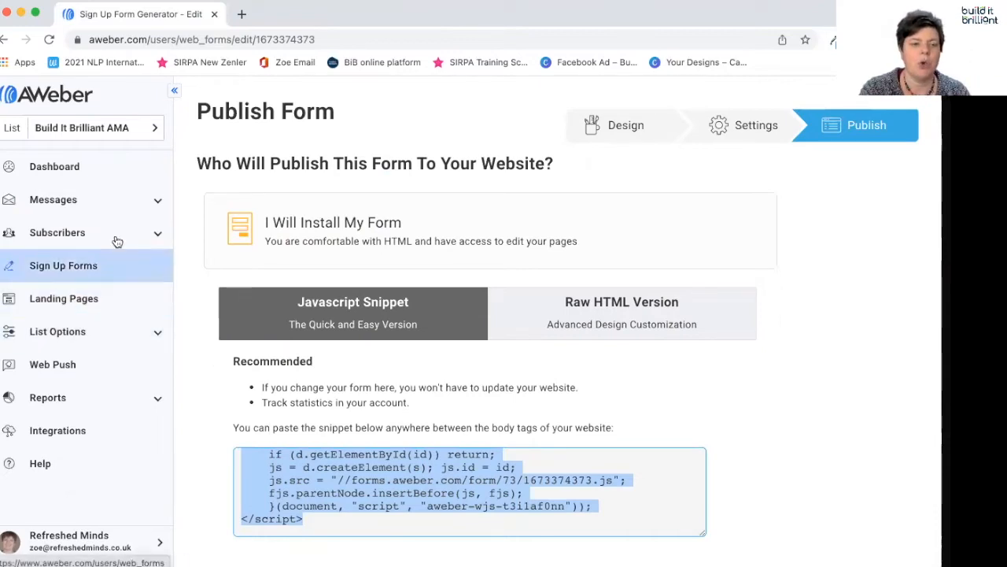
Create a campaign from the Lead Magnet template, keeping the name "Template: Lead Magnet"
click(159, 203)
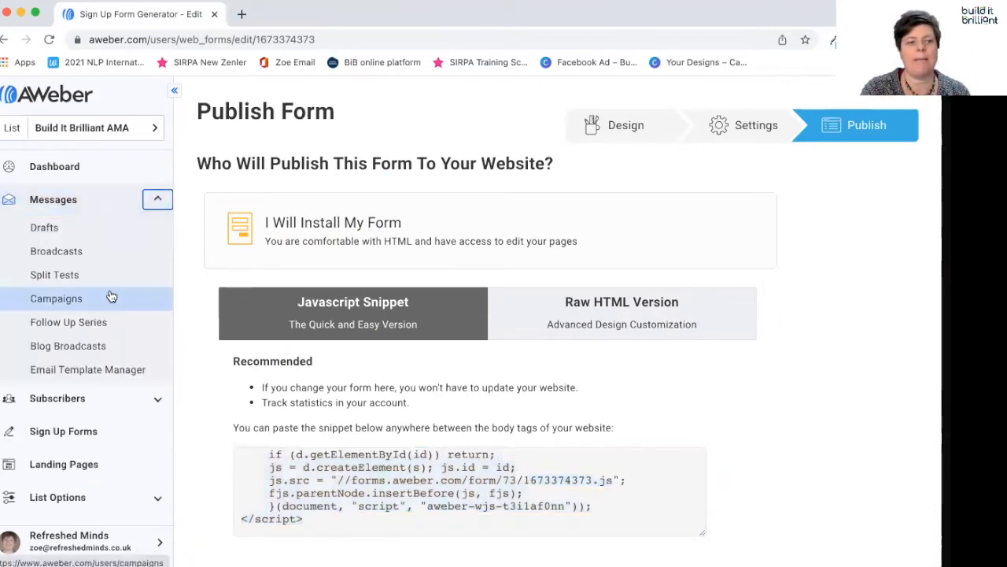
click(57, 299)
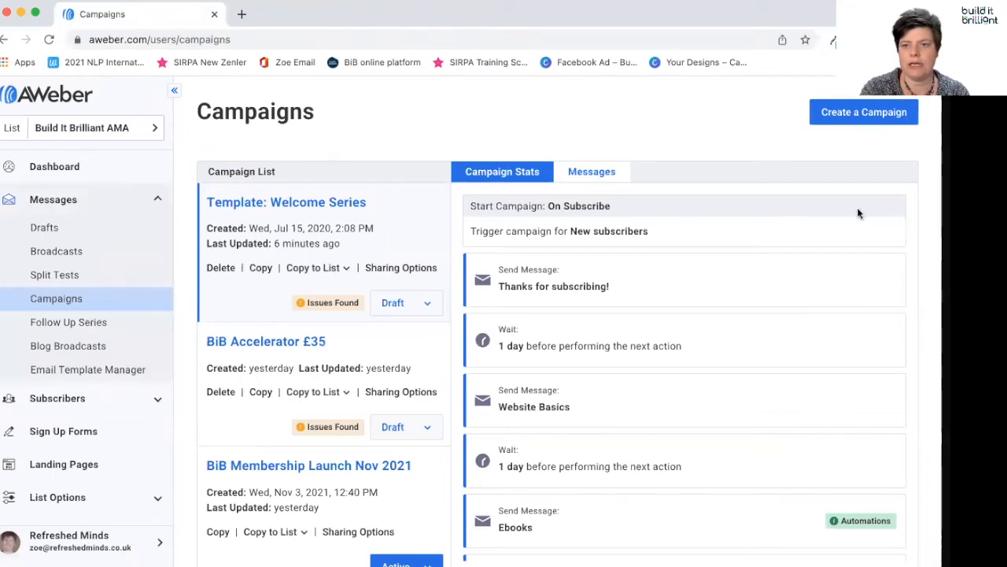
click(850, 112)
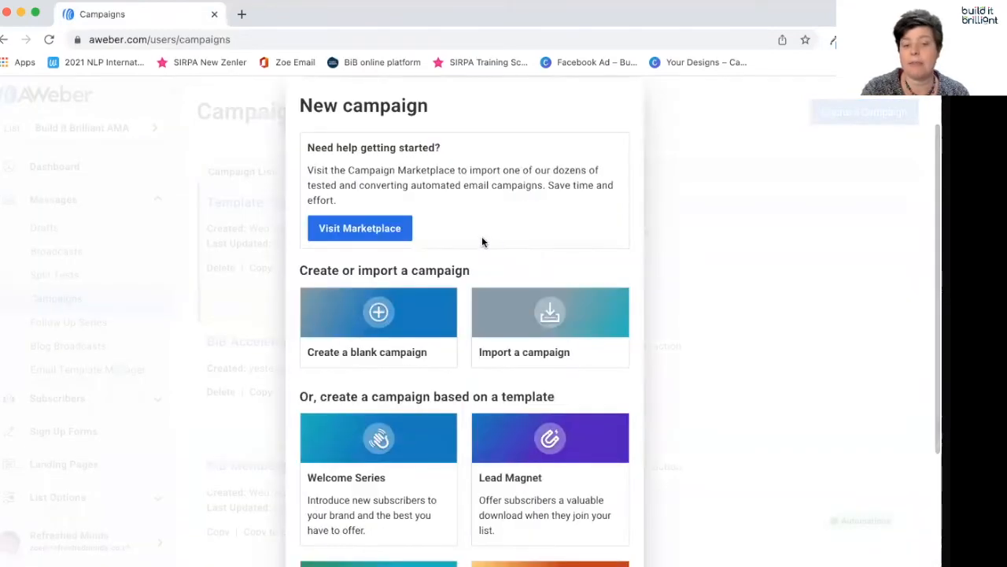
scroll(483, 242, down, 3)
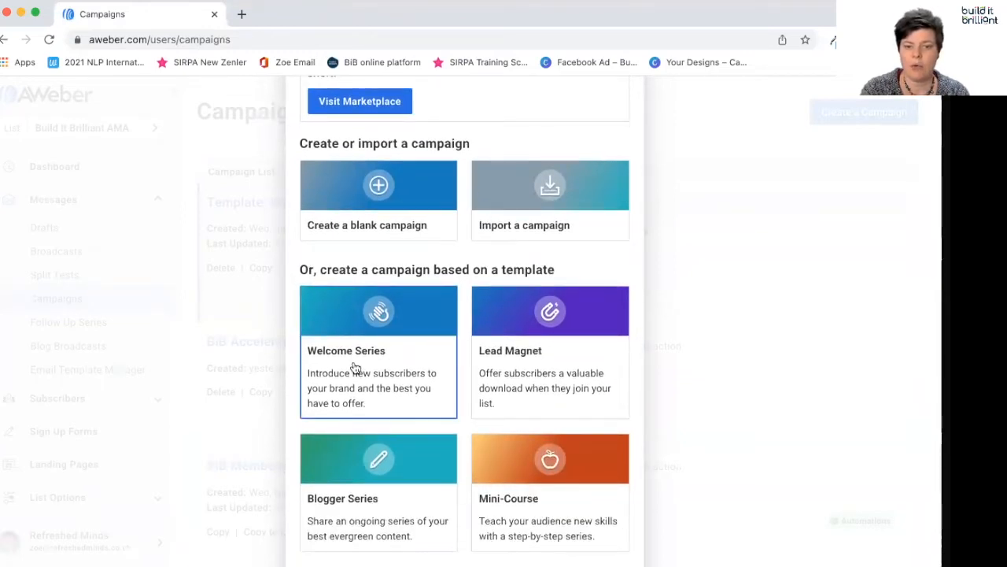
scroll(354, 368, down, 1)
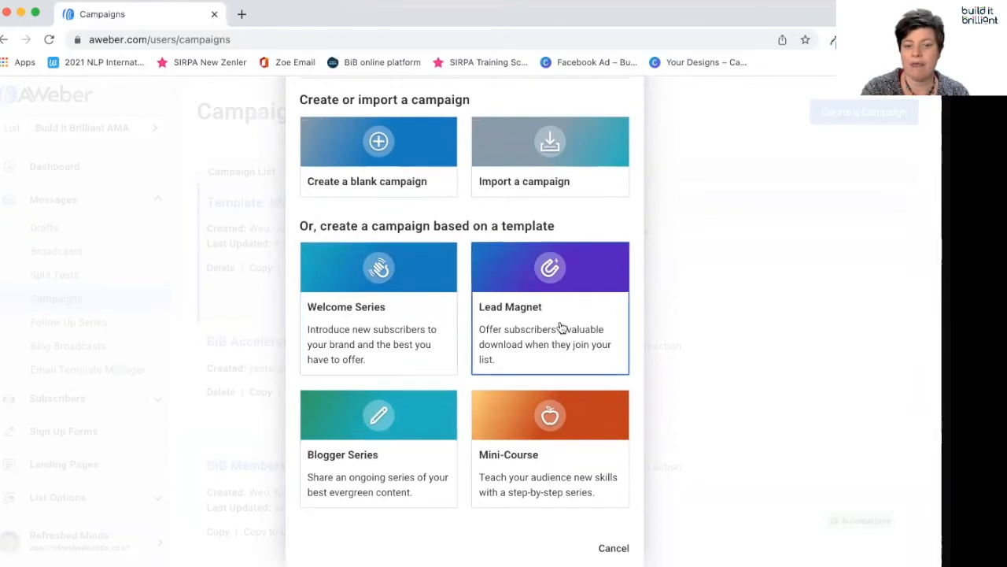
click(532, 322)
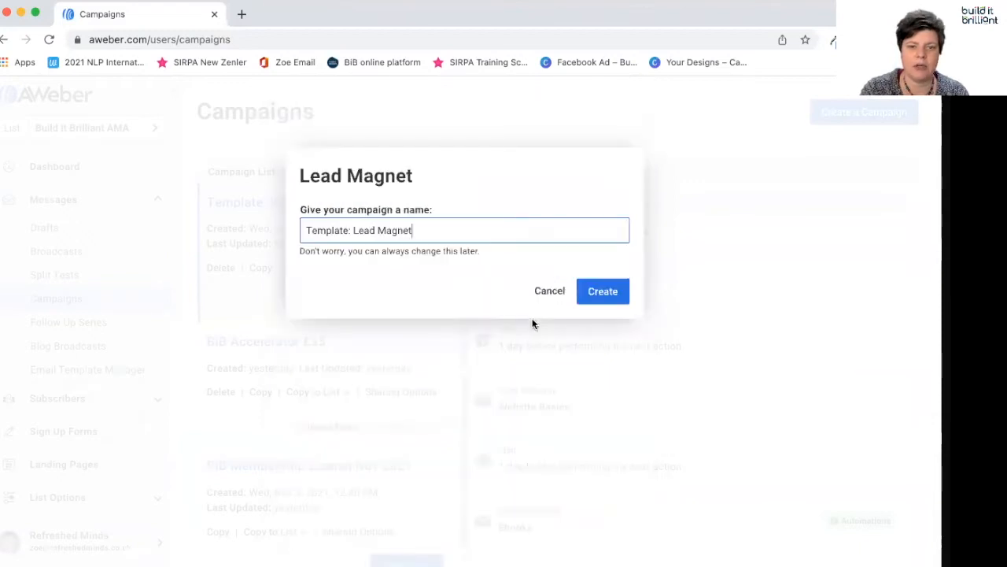
click(603, 302)
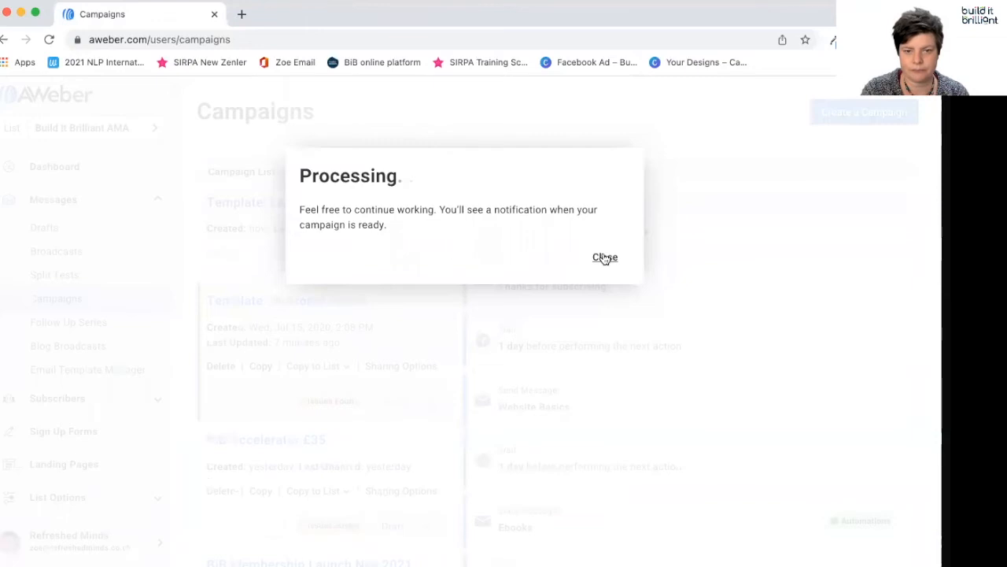
click(605, 257)
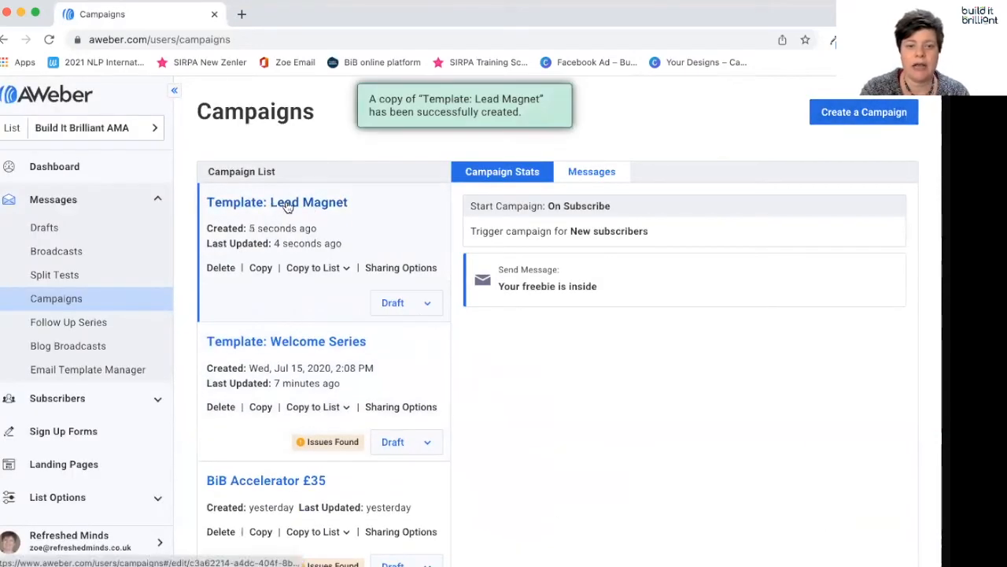
Open the "Template: Lead Magnet" campaign and select its "Your freebie is inside" message action
click(288, 203)
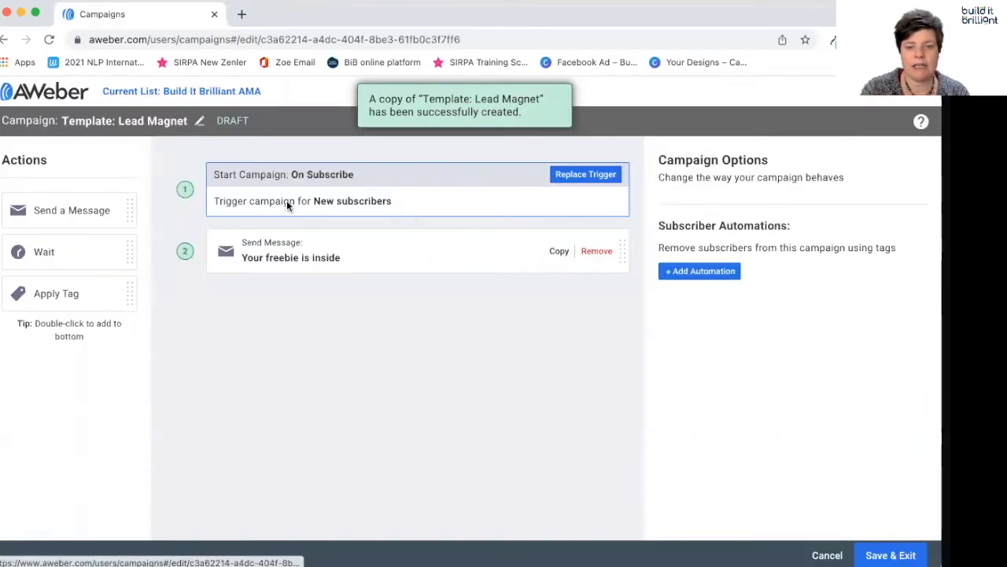
click(296, 263)
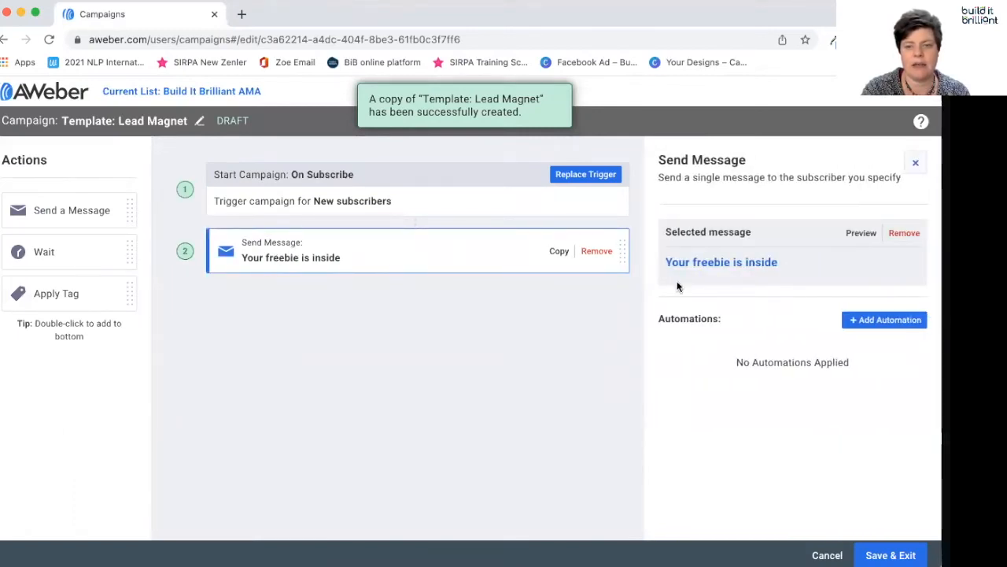
Open the "Your freebie is inside" message and examine its logo placeholder, bracketed fill-in text and signature block
click(692, 265)
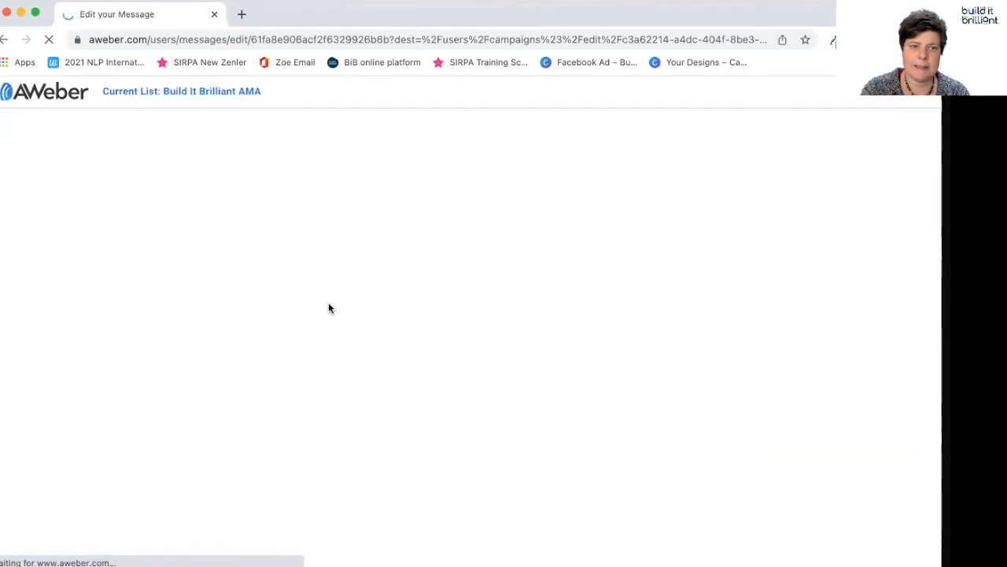
scroll(319, 343, down, 10)
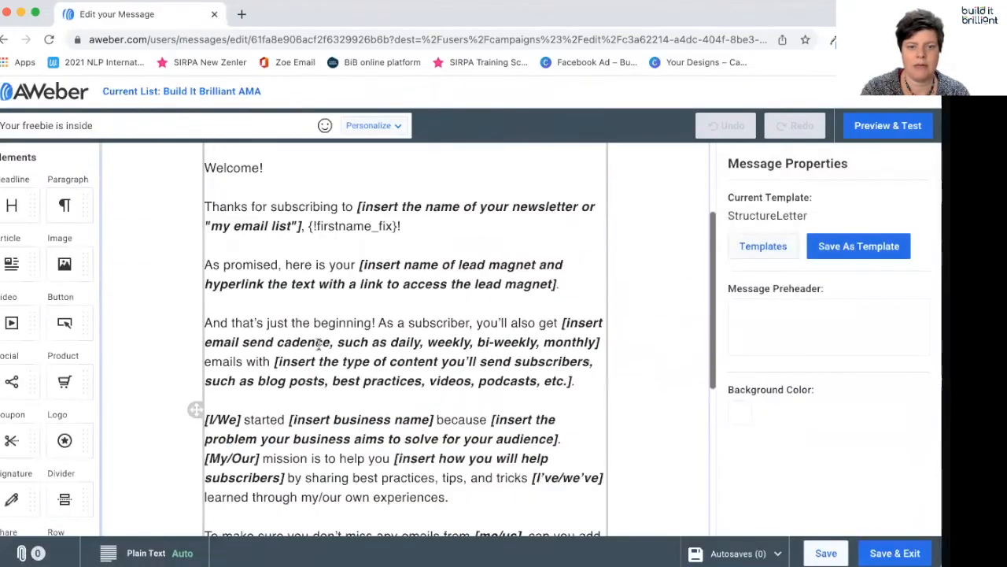
scroll(319, 343, up, 10)
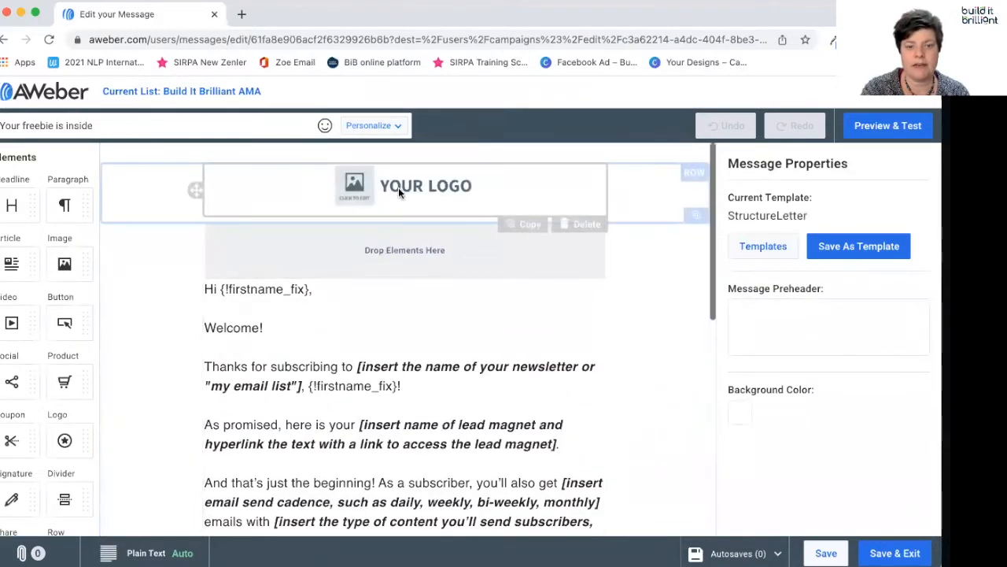
click(398, 188)
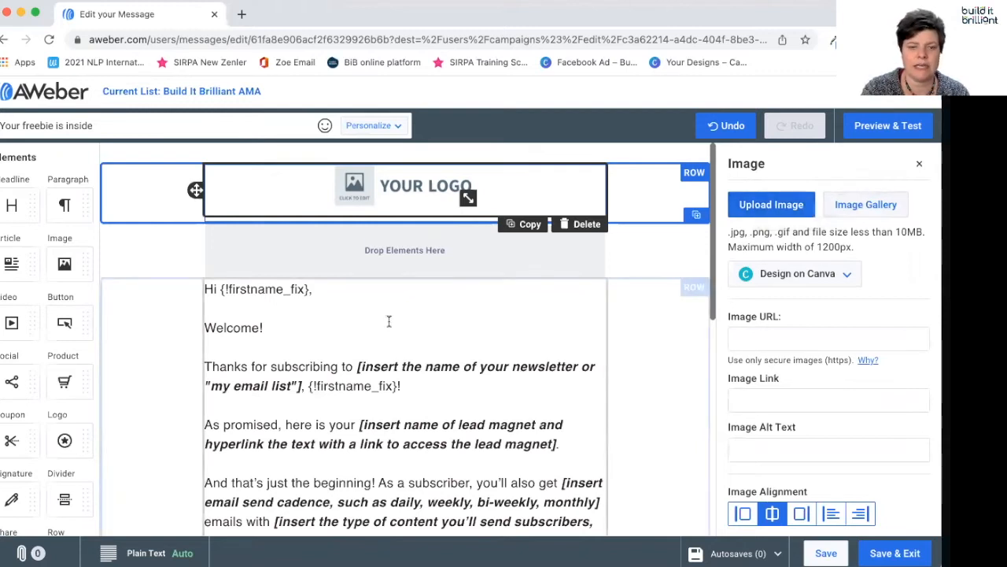
click(293, 328)
scroll(293, 328, down, 3)
drag(400, 280, 280, 288)
scroll(364, 372, down, 5)
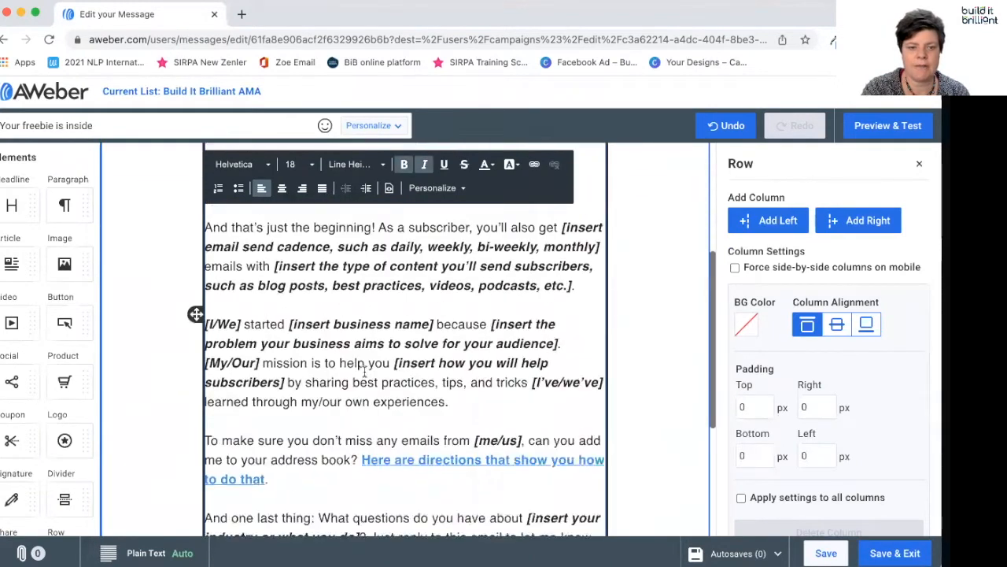
scroll(364, 372, down, 1)
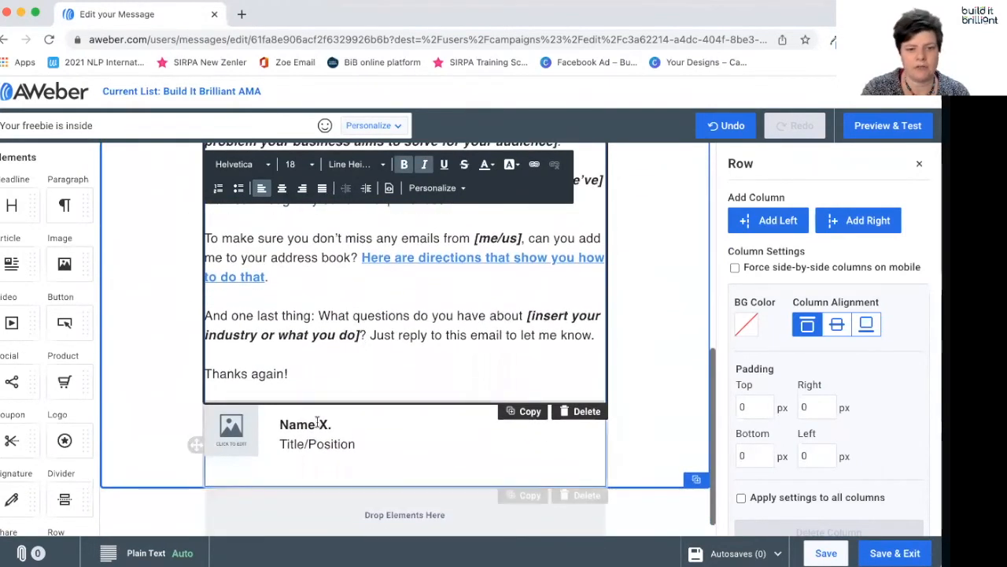
scroll(357, 432, up, 10)
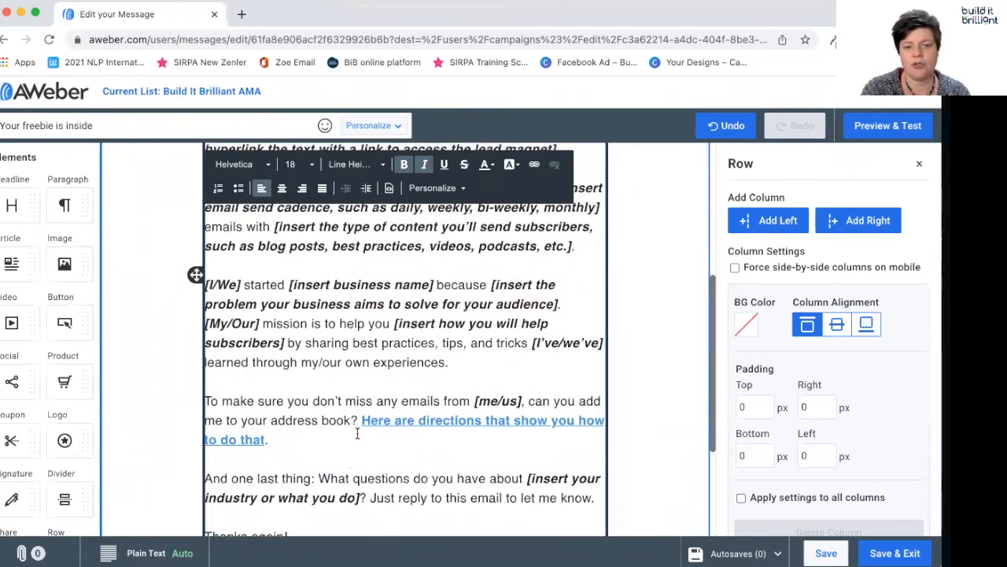
scroll(357, 432, down, 10)
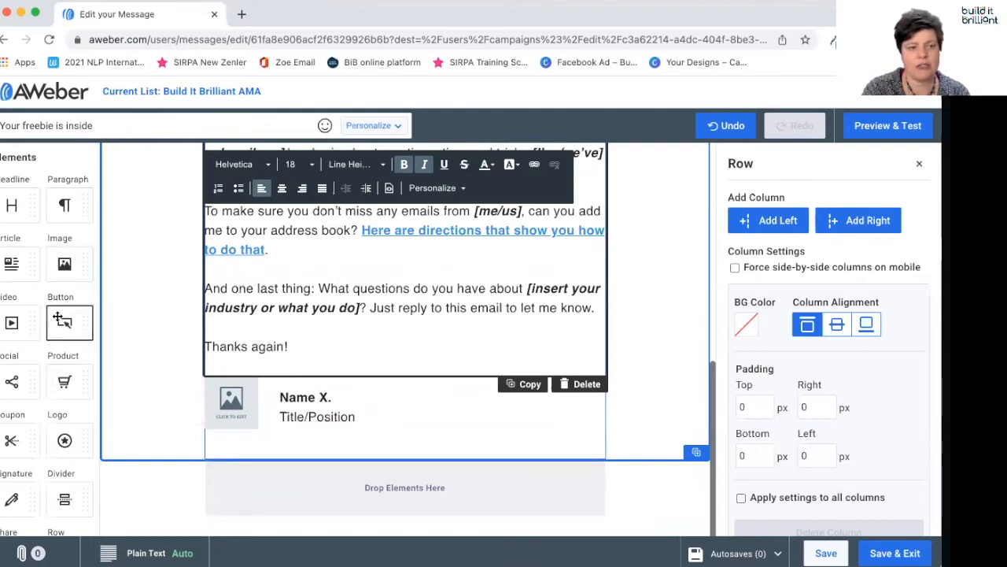
Add a button element at the end of the email and a paragraph above it reading "gfdgffdgfd"
drag(69, 326, 412, 489)
drag(64, 204, 308, 451)
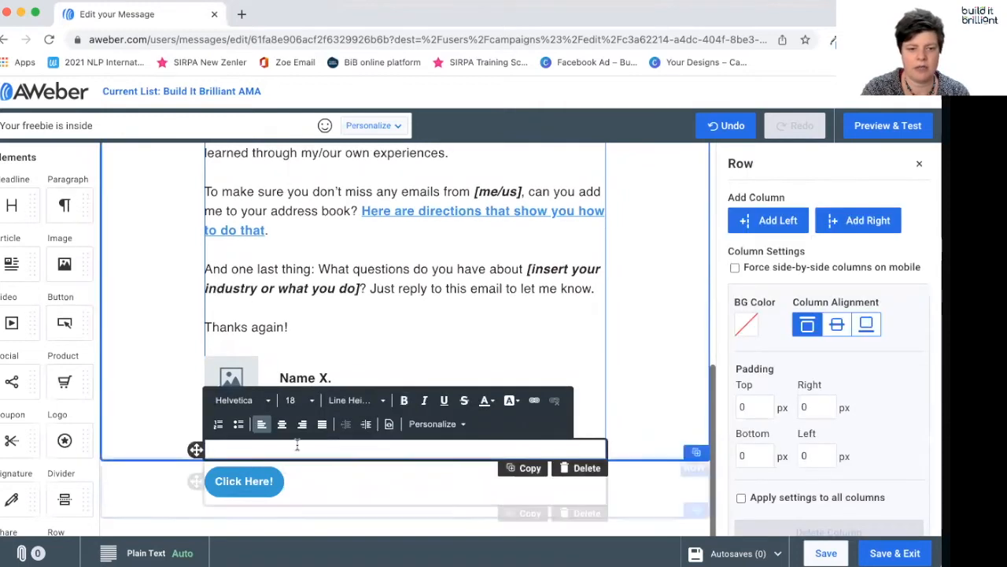
text(gfdgffdgfd)
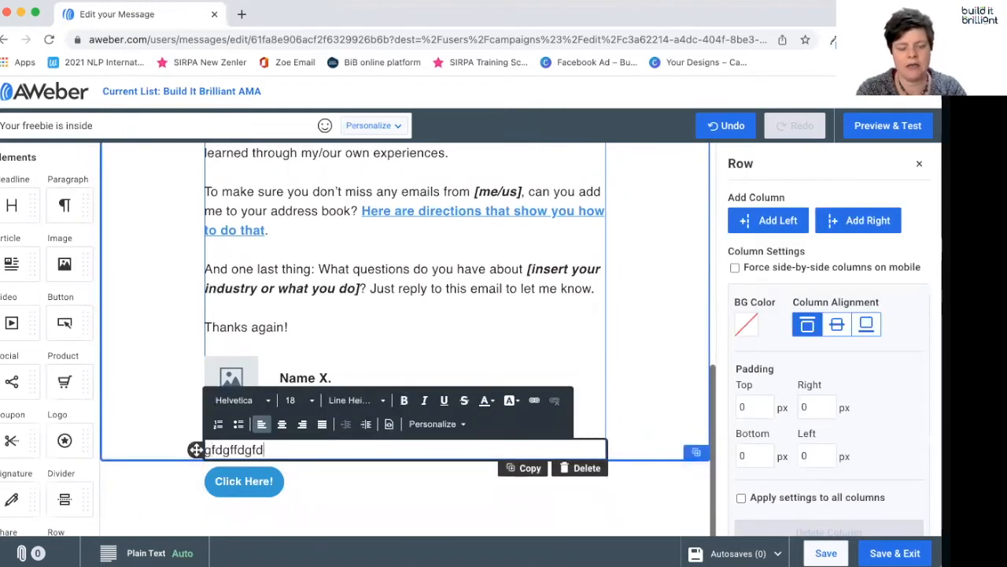
Label the new button "Sign up now" and align it to the centre
click(257, 481)
click(786, 220)
drag(785, 220, 695, 224)
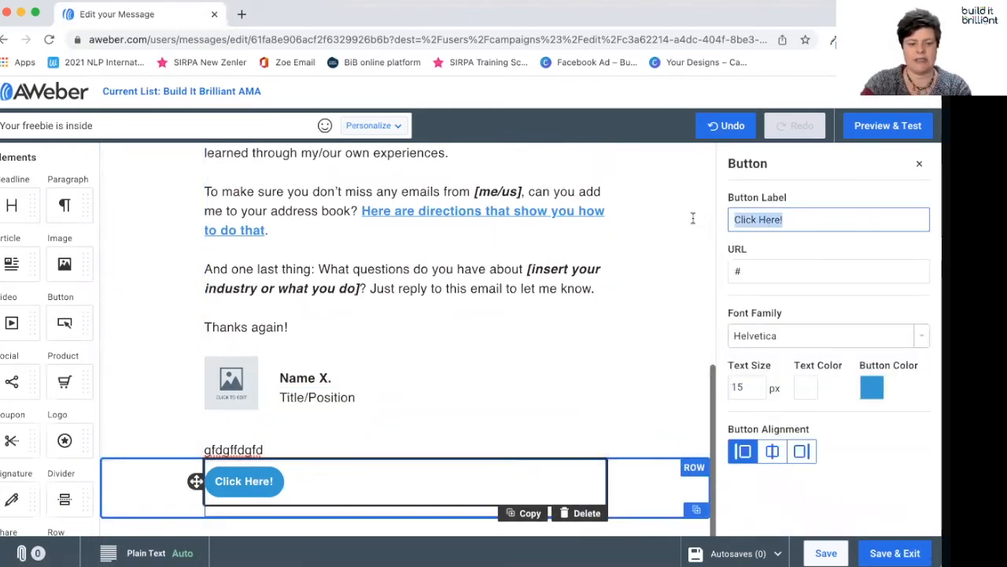
text(Sign u)
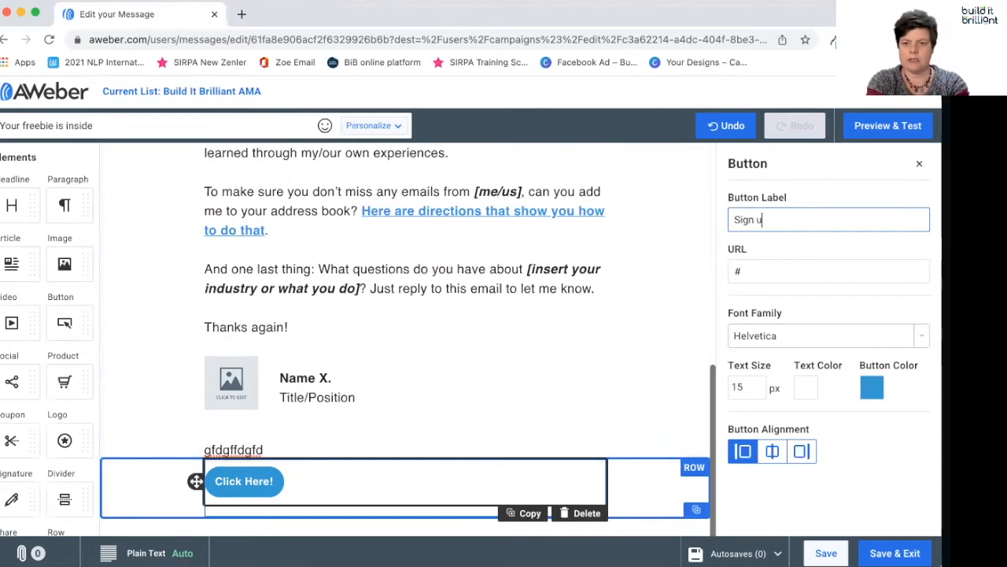
text(p now)
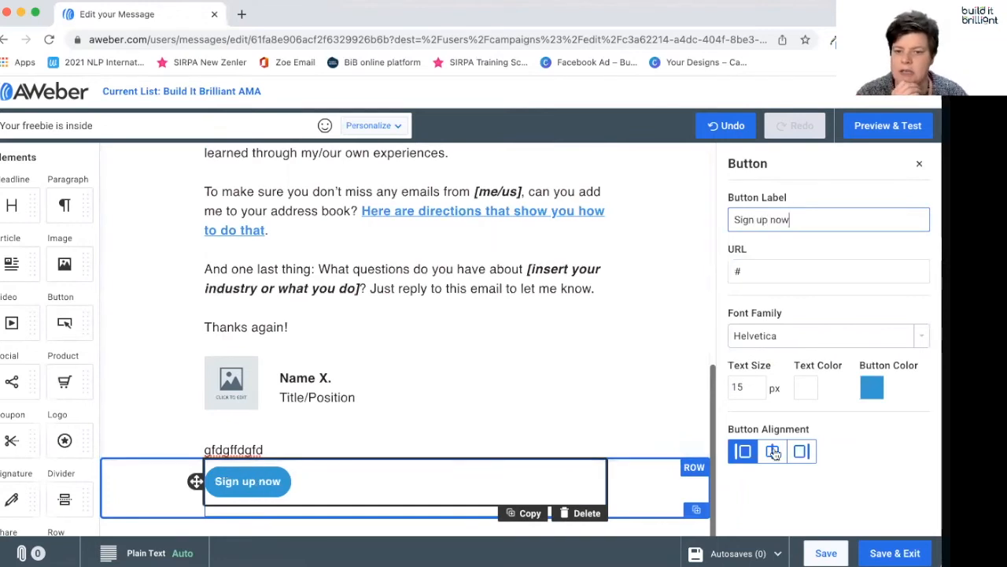
click(772, 452)
Select the button's placeholder URL without replacing it, and save and exit the message
click(759, 270)
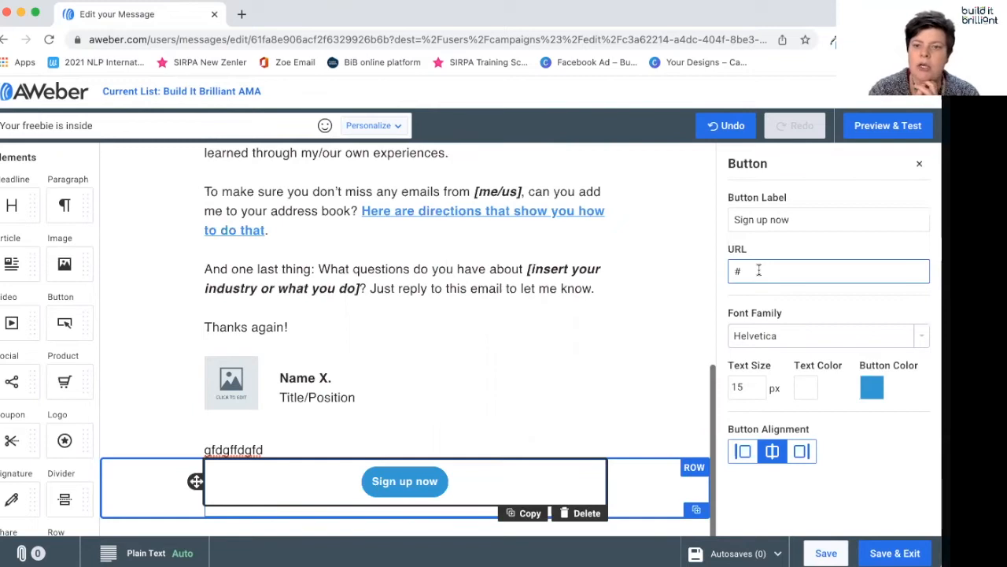
drag(758, 270, 732, 272)
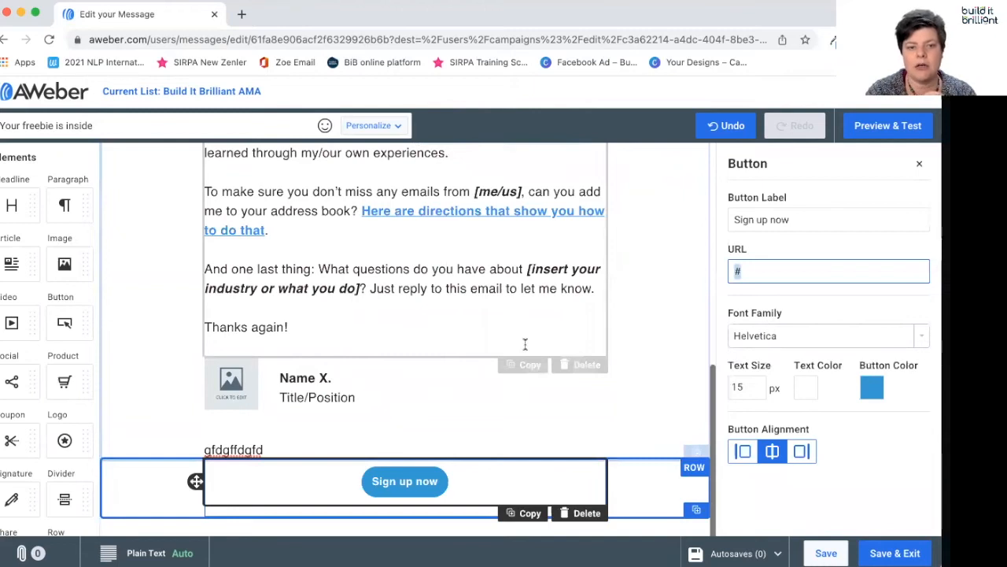
click(893, 554)
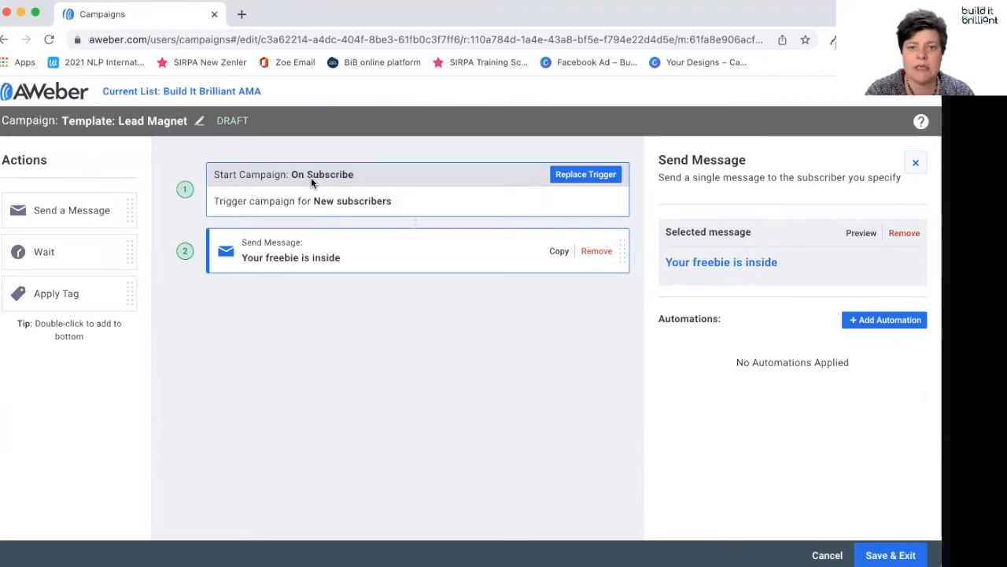
Replace the campaign trigger with Tag Applied, using the tag "ama"
click(572, 176)
click(466, 273)
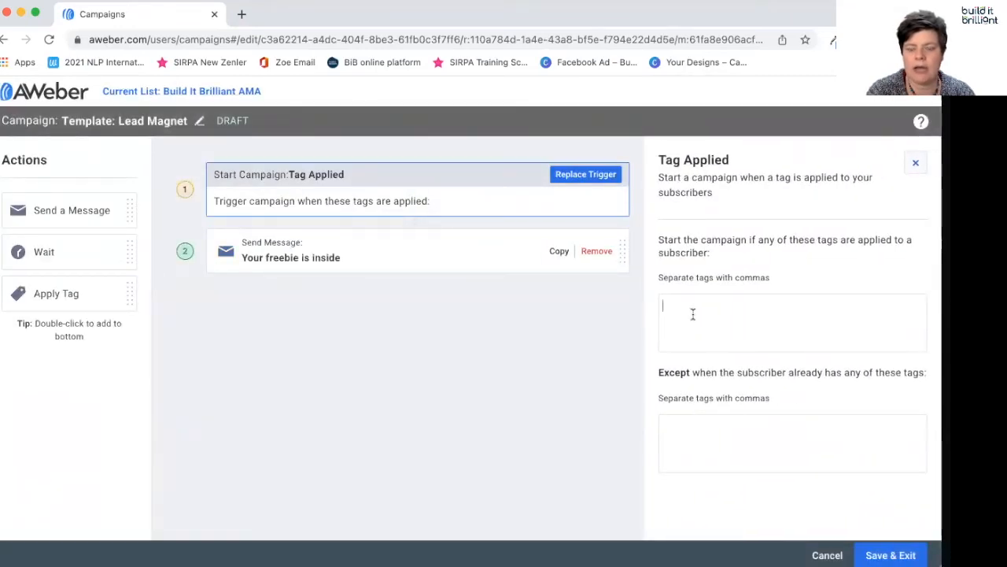
click(692, 314)
text(ama)
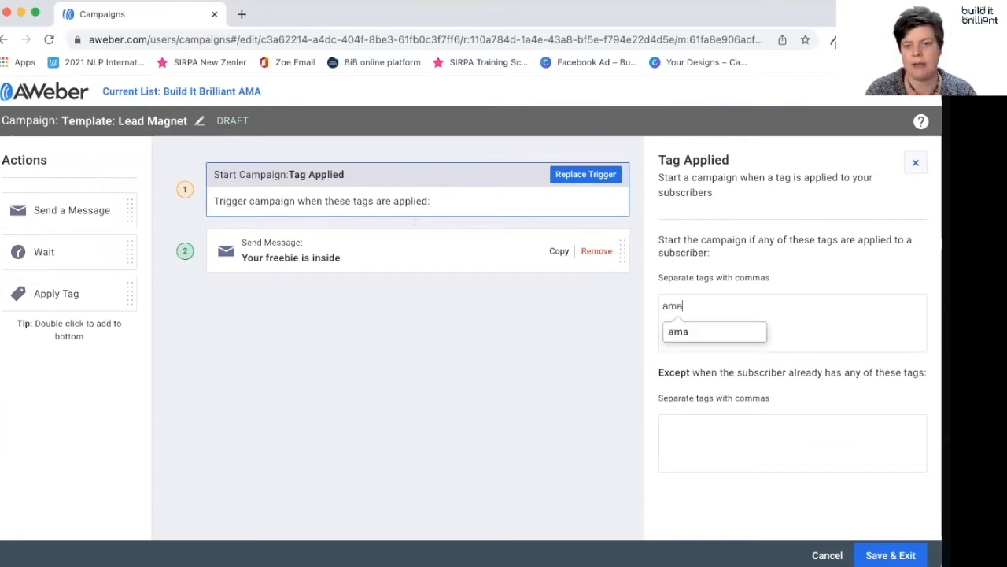
click(698, 332)
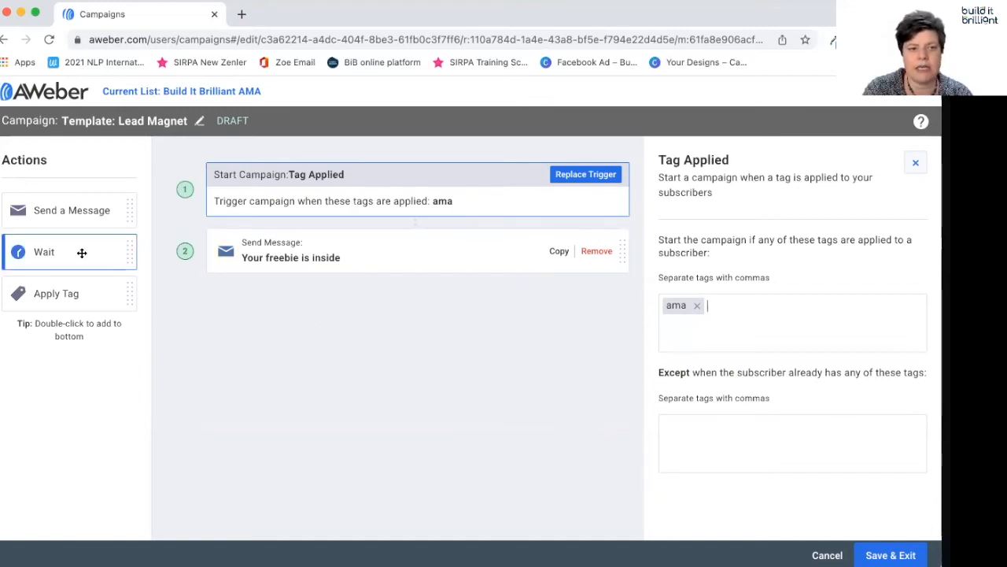
Add a Wait action after the freebie message, view the interval units and keep it at 1 day
drag(82, 252, 383, 306)
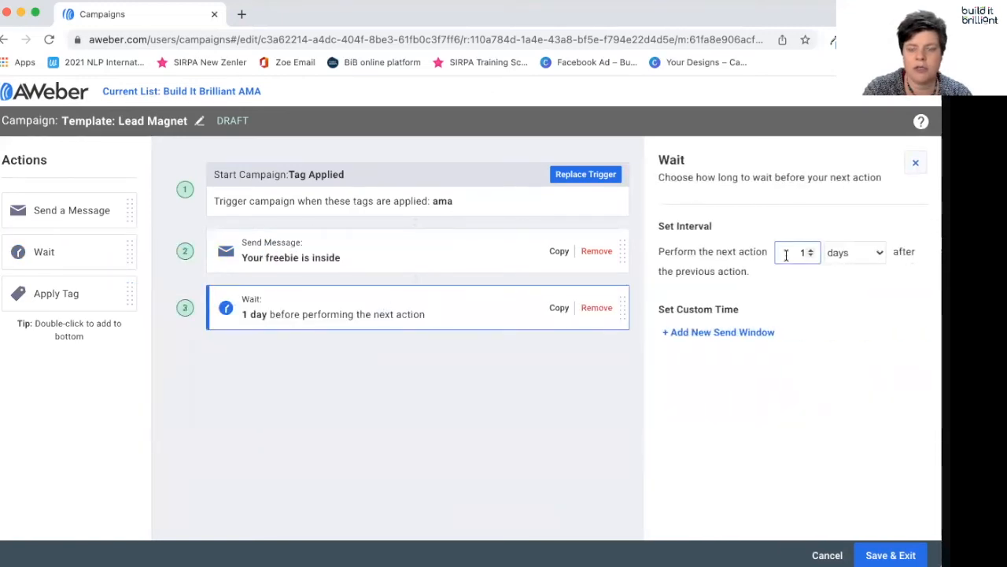
click(831, 259)
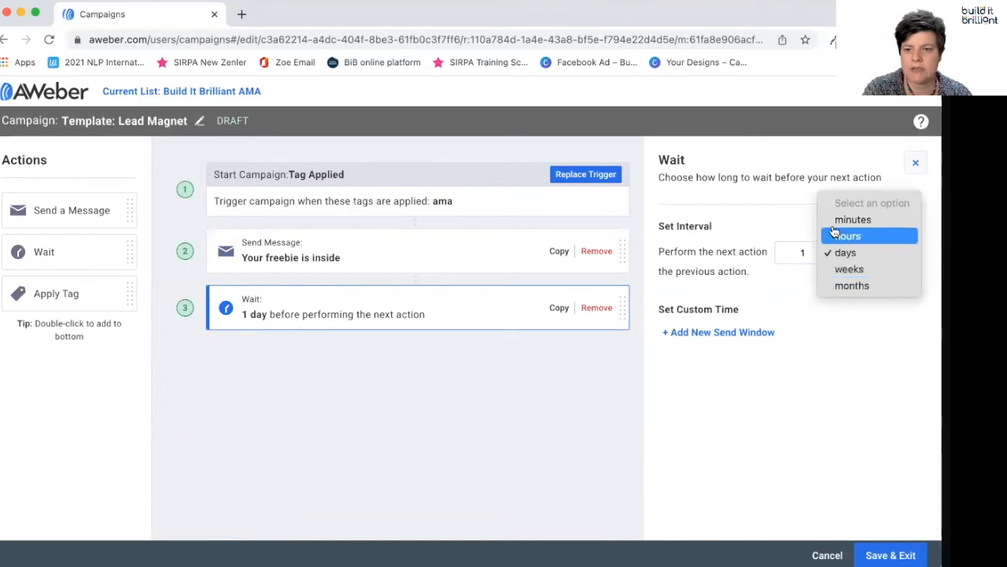
click(506, 413)
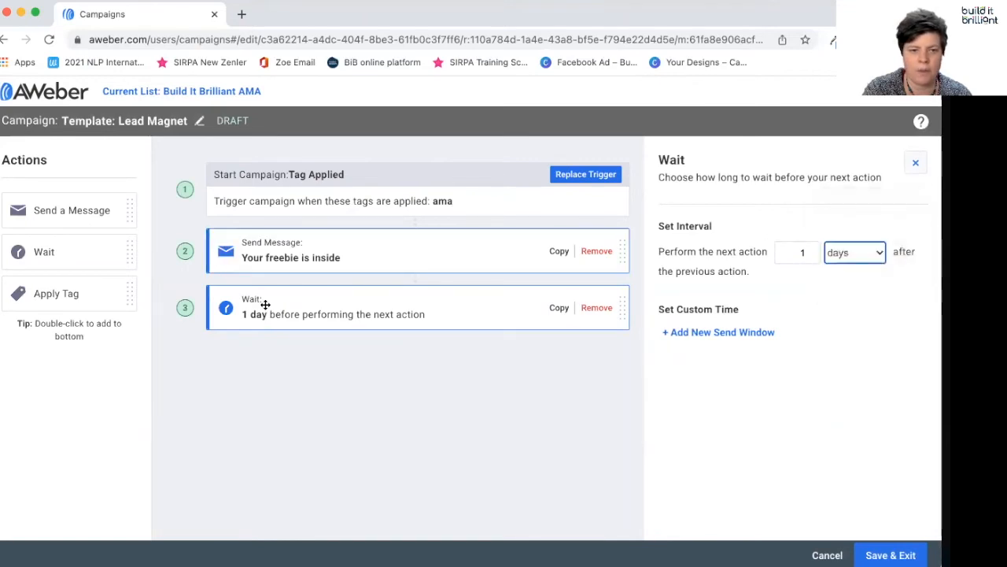
Add a Send Message action after the wait and create its message in the Drag & Drop Email Builder
drag(45, 209, 340, 325)
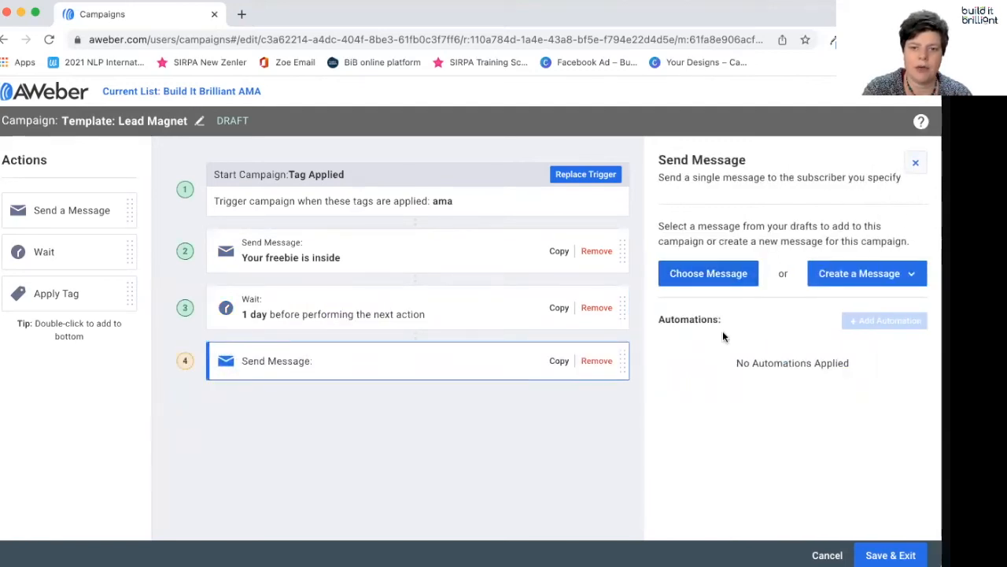
click(841, 280)
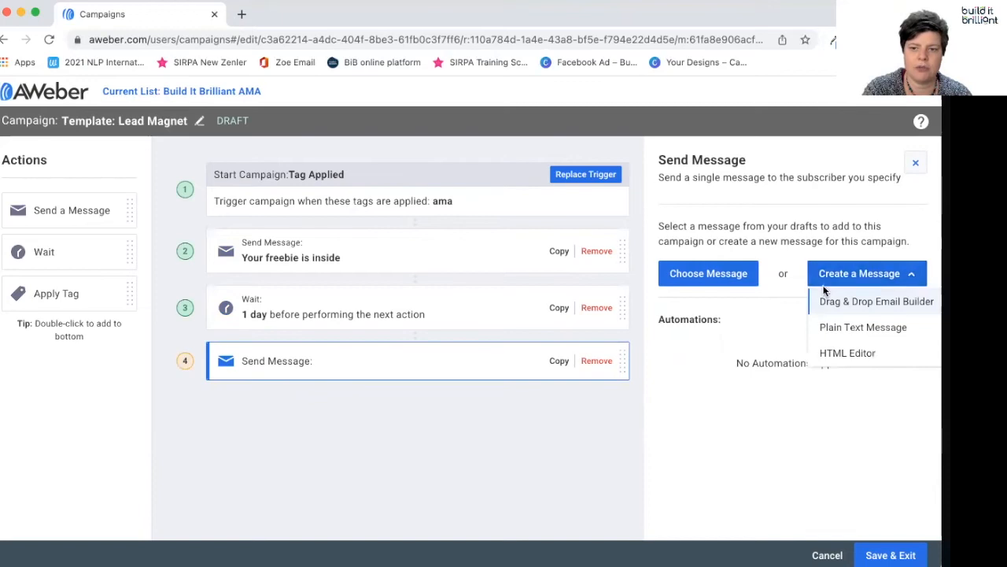
click(872, 301)
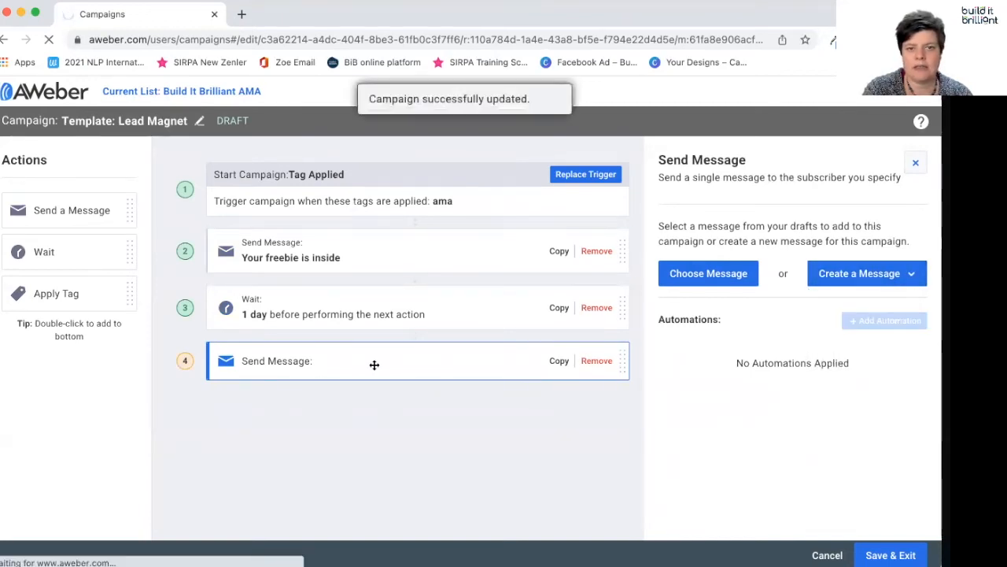
click(846, 275)
click(855, 299)
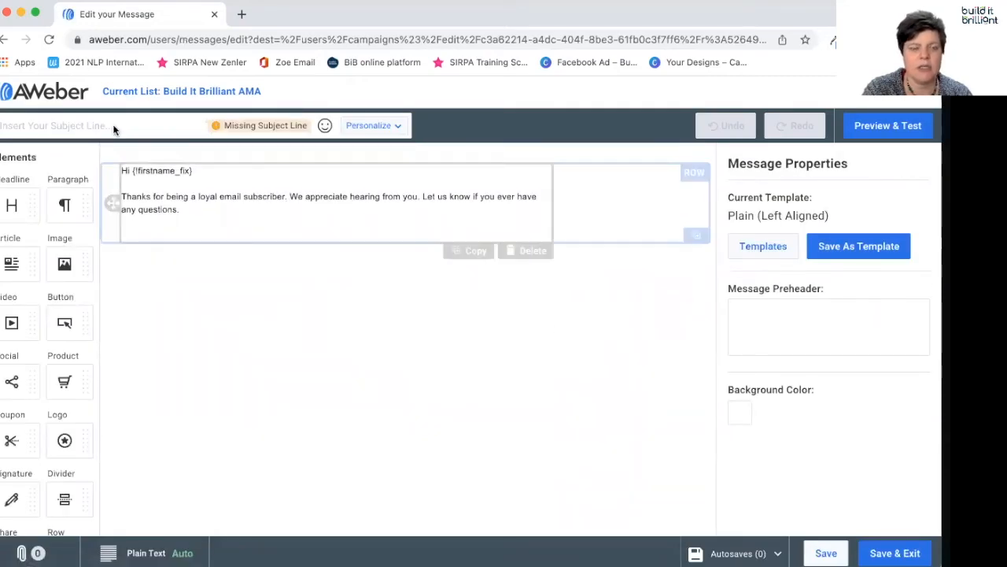
Set the new message's subject line to "Did you get it?", select its default body text, and save and exit
click(60, 133)
text(Did you get it?)
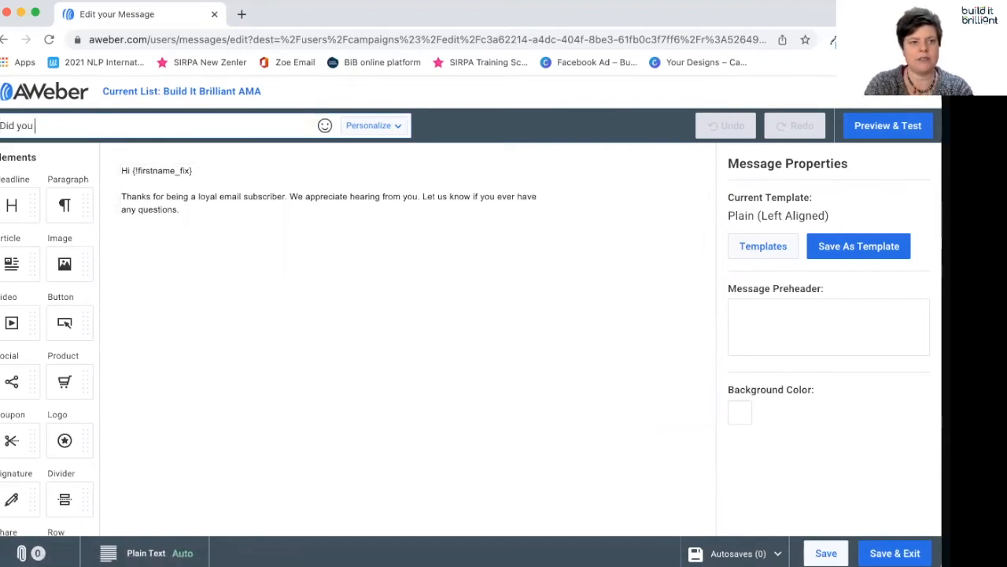
click(191, 210)
drag(192, 209, 120, 197)
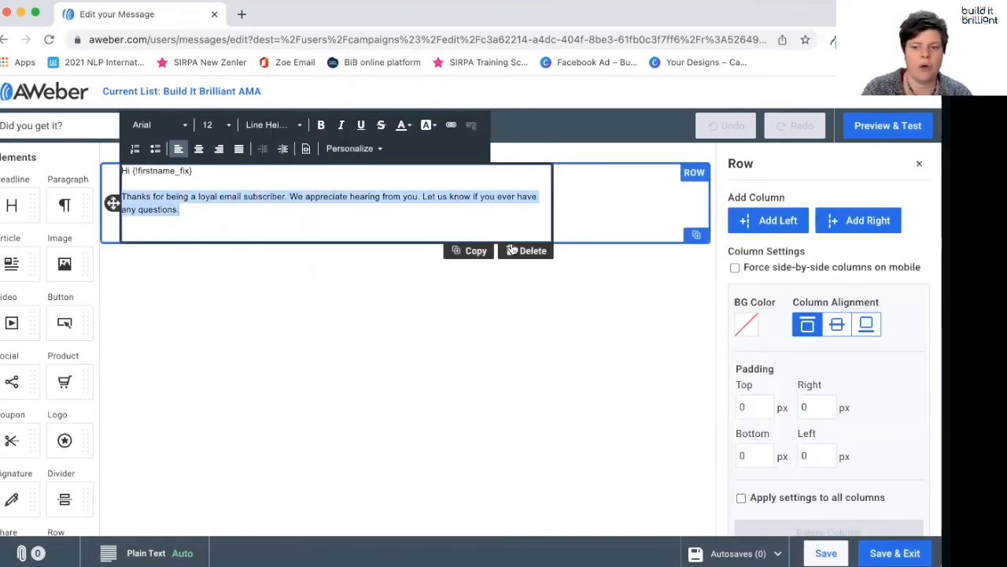
click(896, 553)
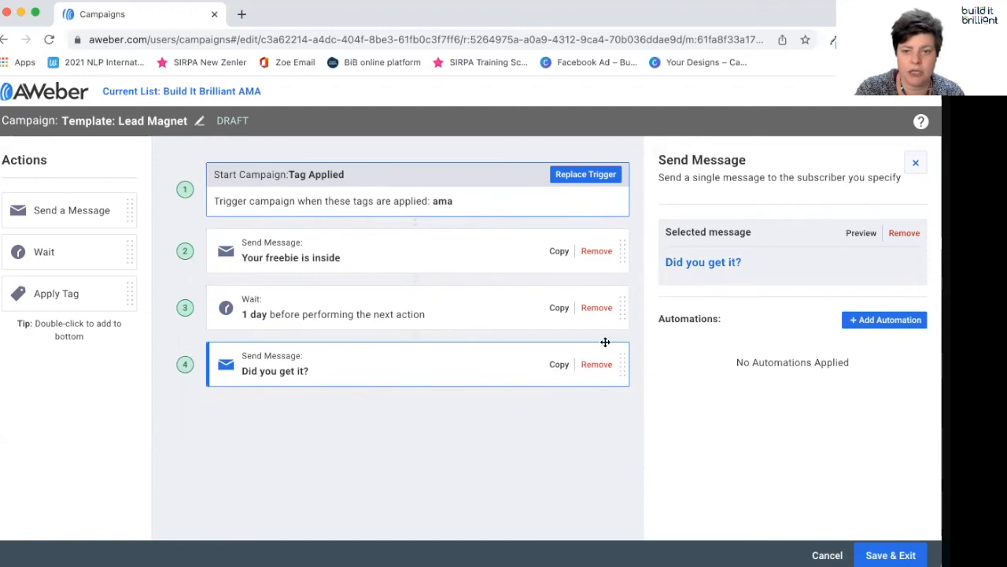
Save and exit the campaign, and open the status options of "Template: Lead Magnet" in the campaign list
click(879, 556)
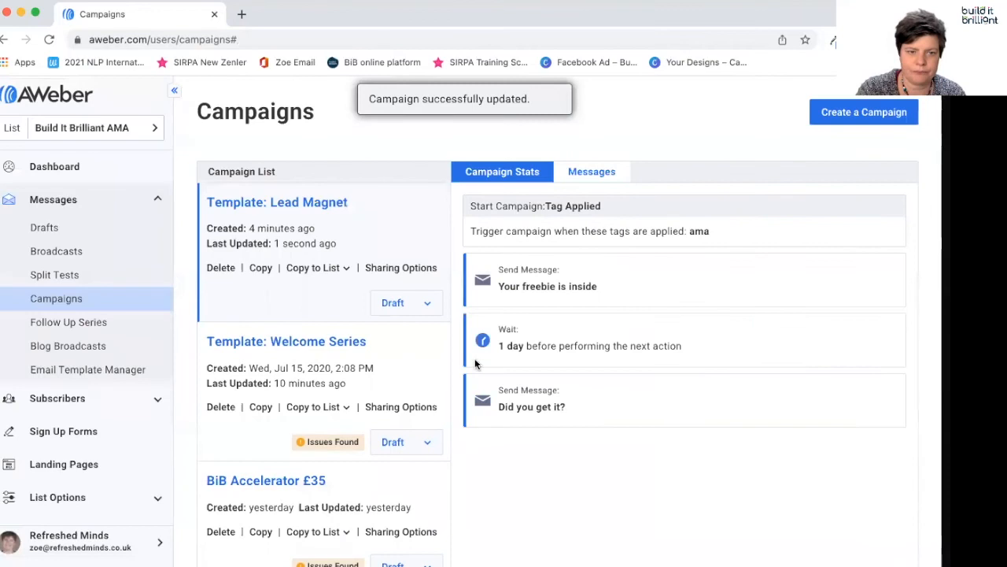
click(431, 306)
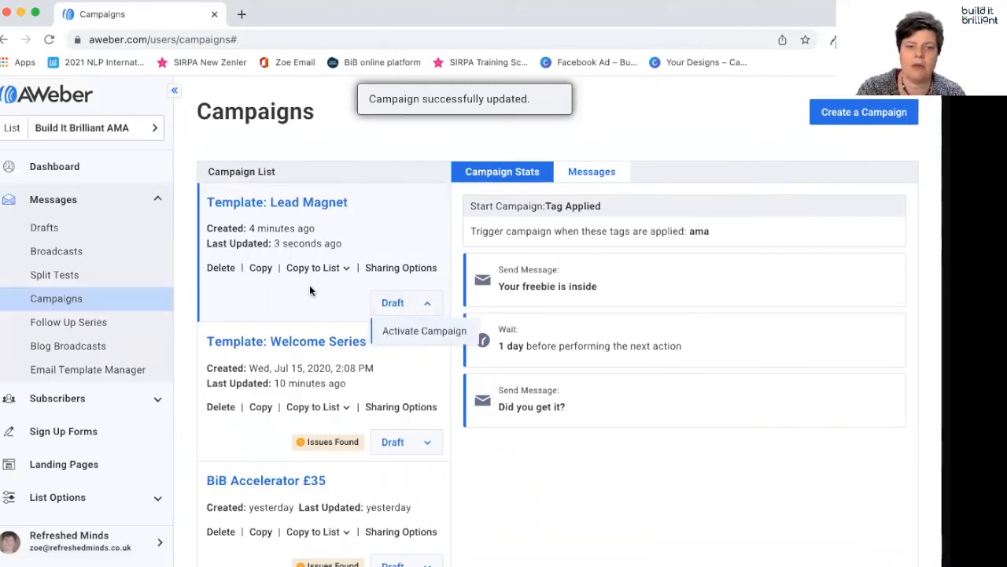